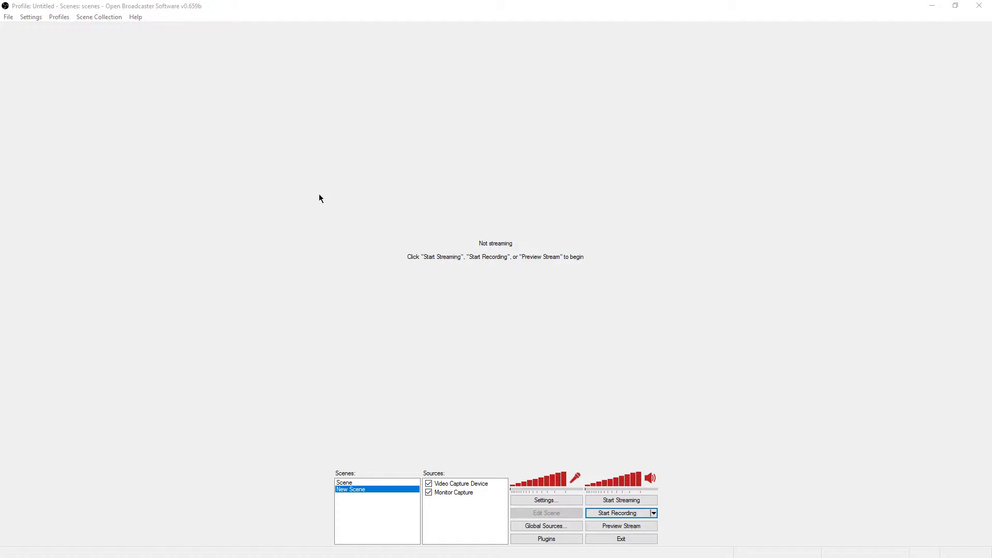
- Focus the OBS window and bring up its Settings dialog on the General page
left_click(309, 161)
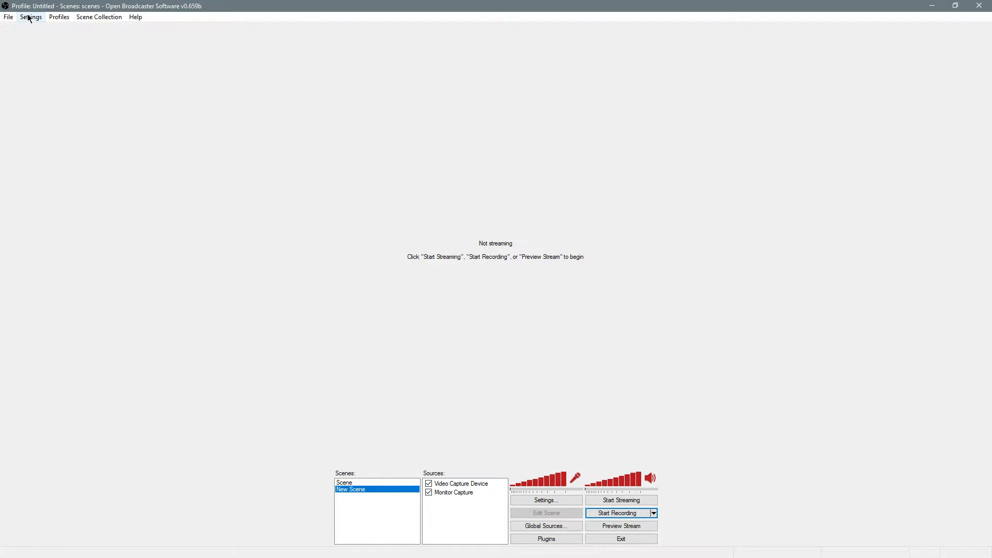
left_click(545, 500)
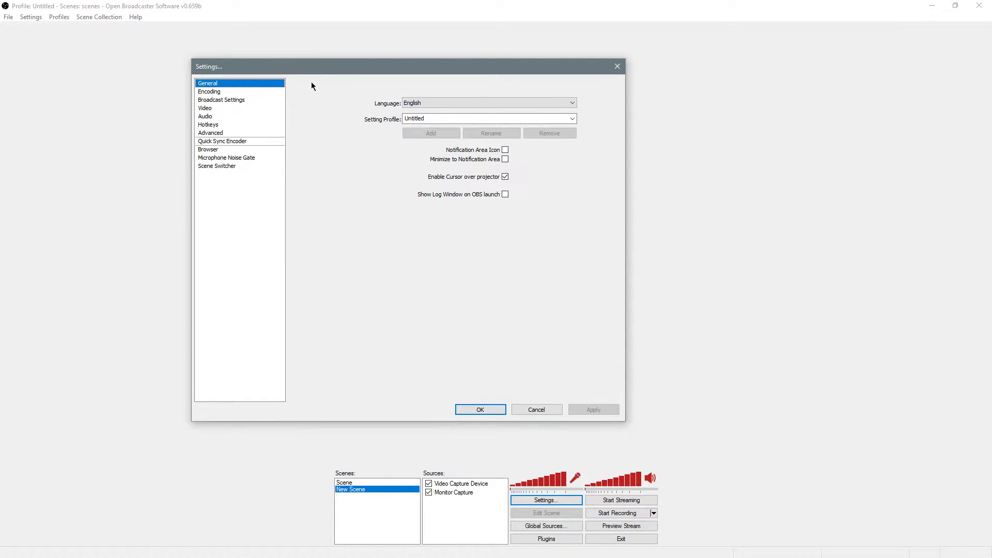
- Replace the Untitled setting profile name with 'Overwatch Recording'
left_click(448, 119)
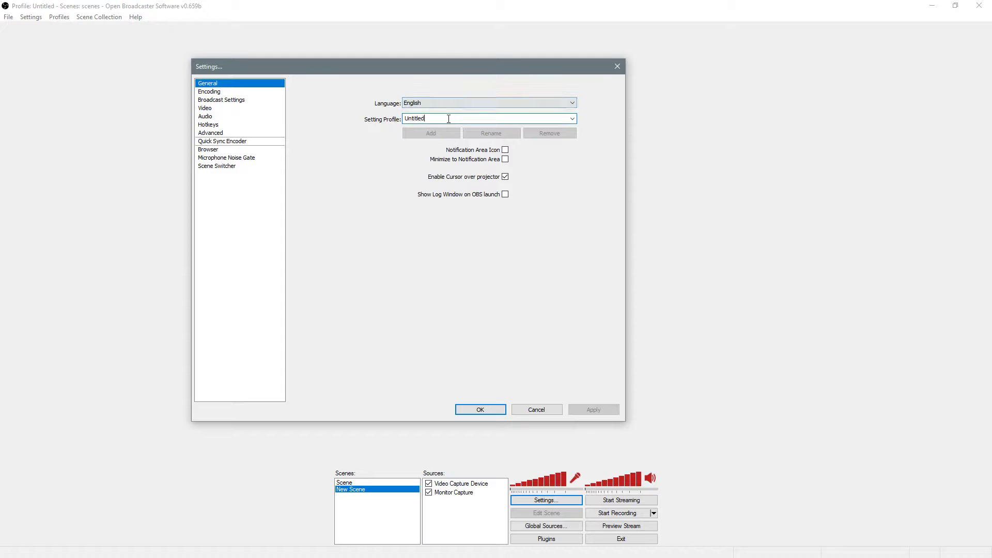
double_click(433, 118)
type("Overwatch Recordin")
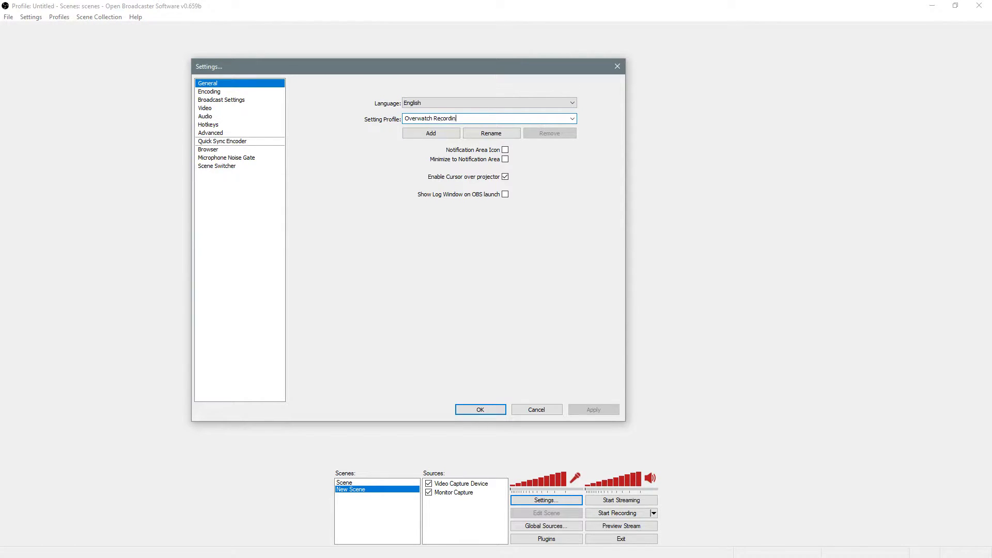
type("g")
left_click(209, 93)
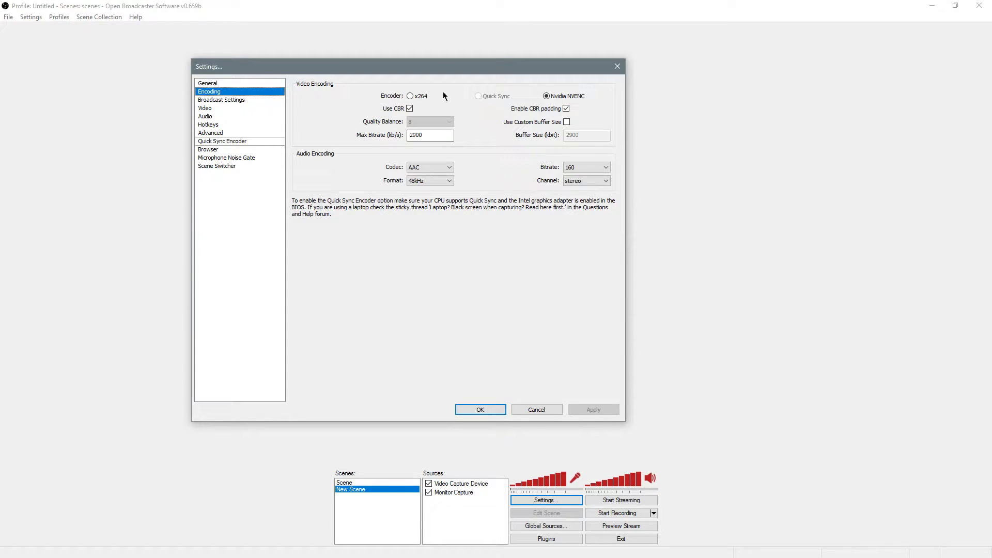
- Try new Max Bitrate values on the Encoding page, entering 3500 and then 29000
left_click_drag(424, 77, 450, 78)
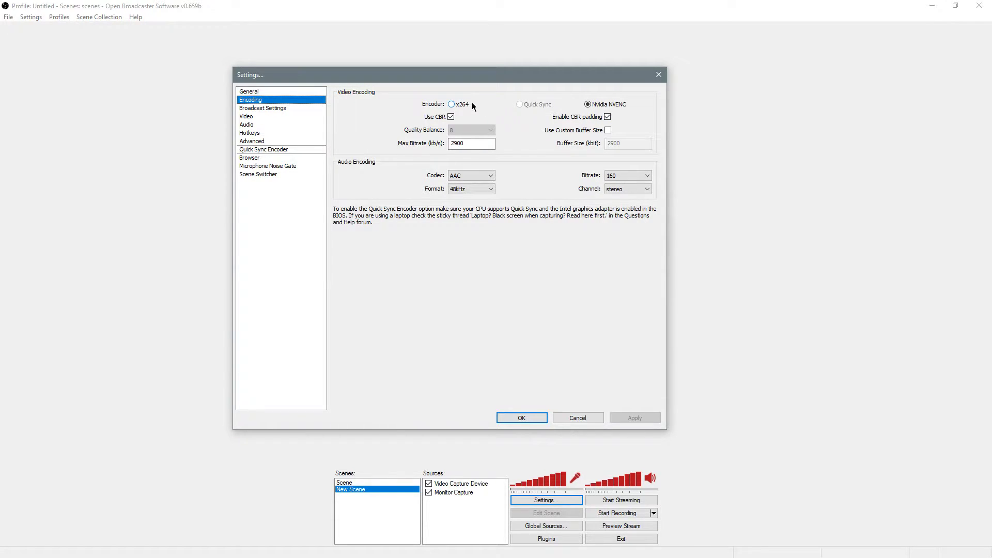
left_click_drag(452, 81, 376, 80)
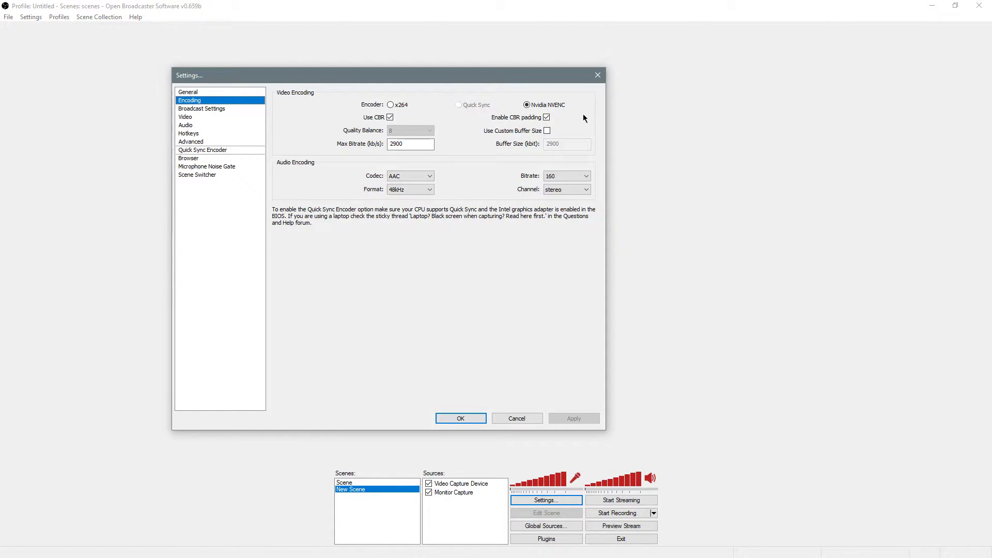
left_click_drag(514, 75, 585, 48)
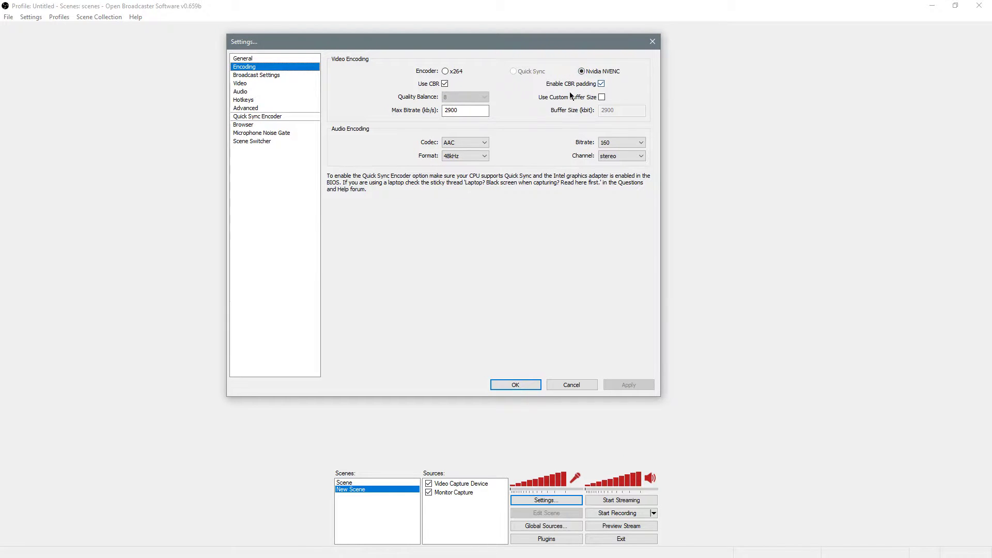
double_click(465, 110)
left_click(474, 111)
double_click(476, 111)
type("3500")
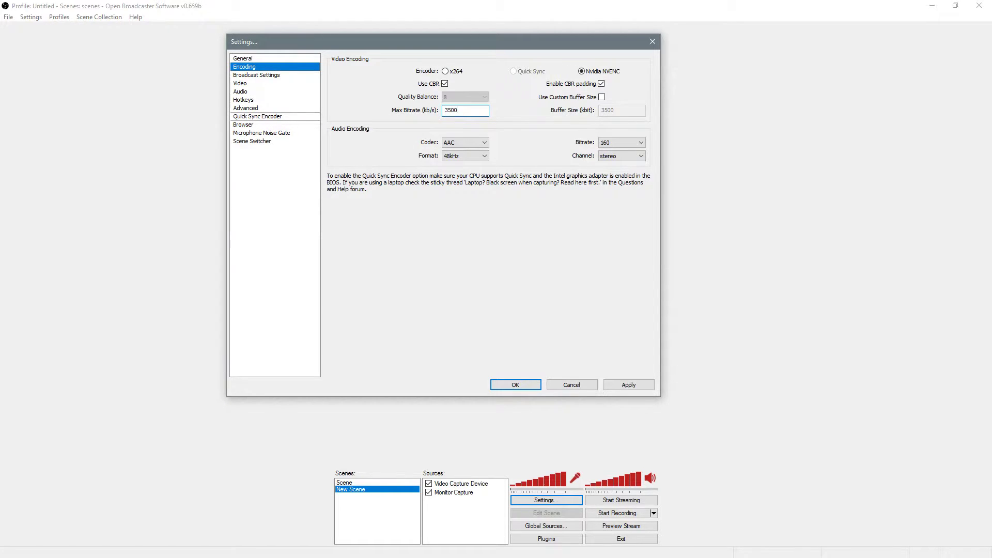
key("BackSpace")
key("BackSpace")
key("BackSpace")
type("29000")
- Confirm the audio codec stays AAC and the audio format stays 48kHz
left_click(458, 142)
left_click(458, 151)
left_click(459, 156)
left_click(457, 162)
left_click(476, 155)
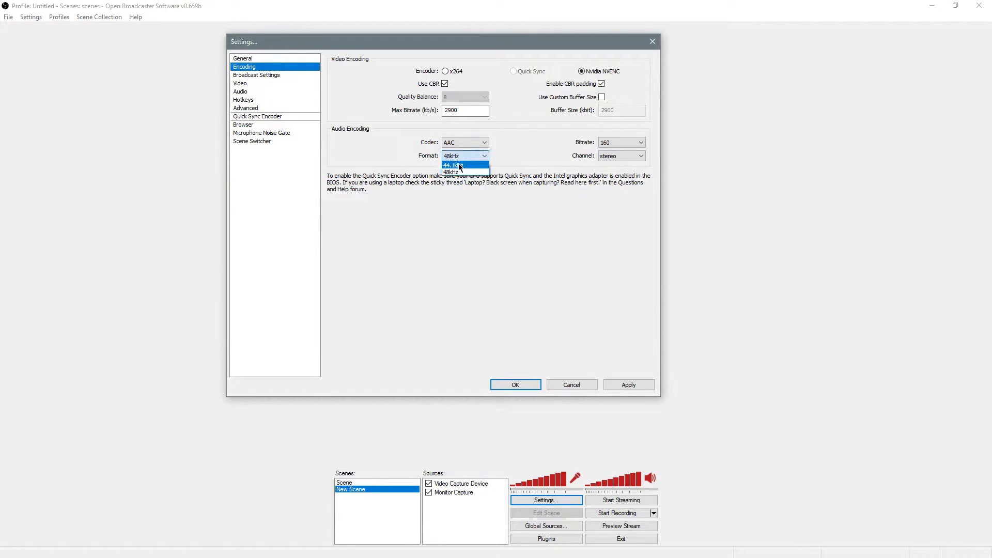
left_click(459, 174)
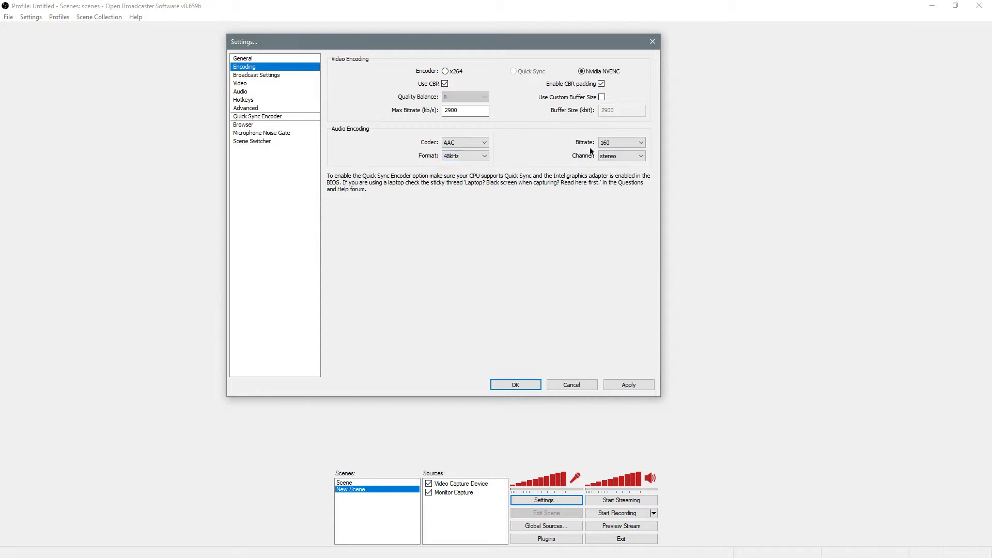
- Review the audio bitrate options, keeping 160
left_click(618, 145)
left_click(618, 144)
left_click(622, 145)
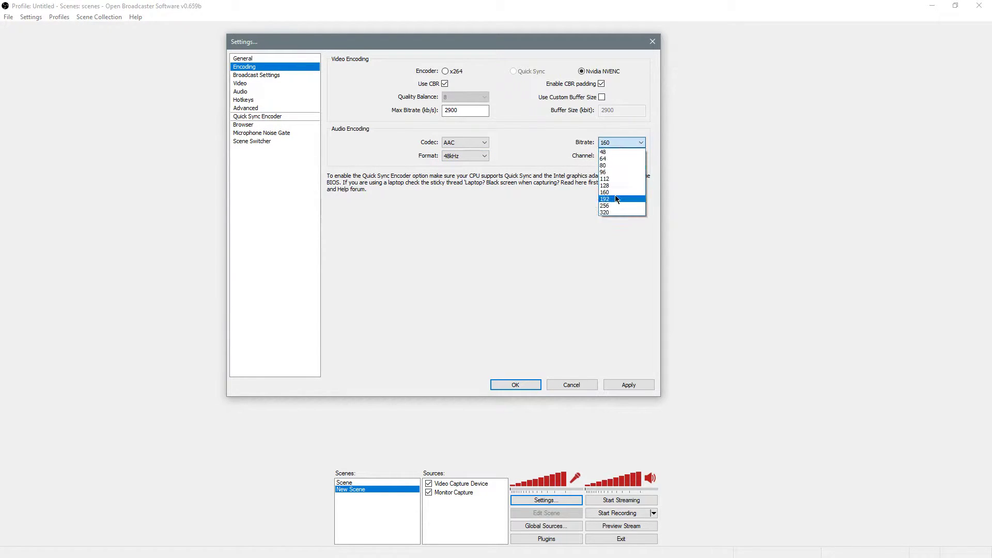
left_click(538, 134)
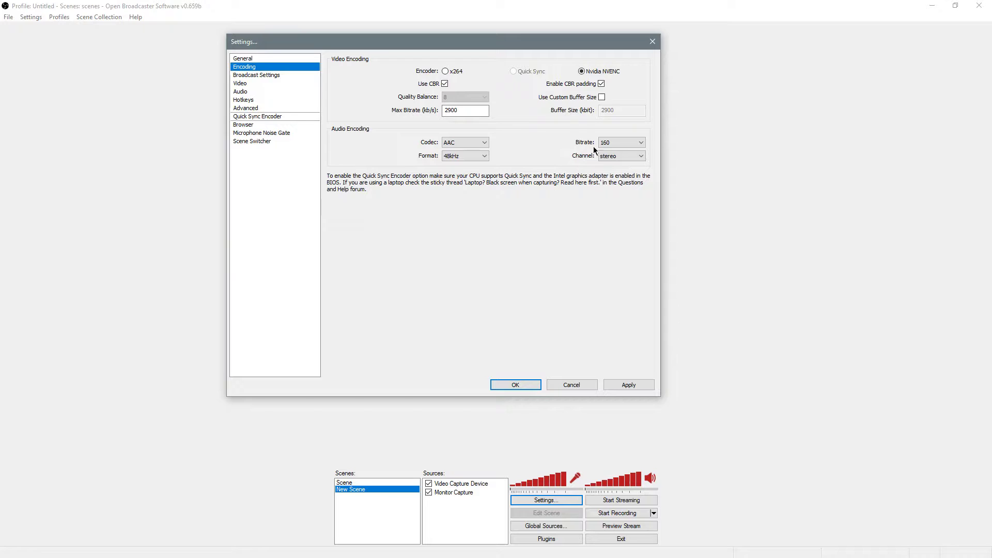
left_click(630, 142)
left_click(559, 147)
left_click(613, 144)
left_click(556, 162)
left_click(614, 144)
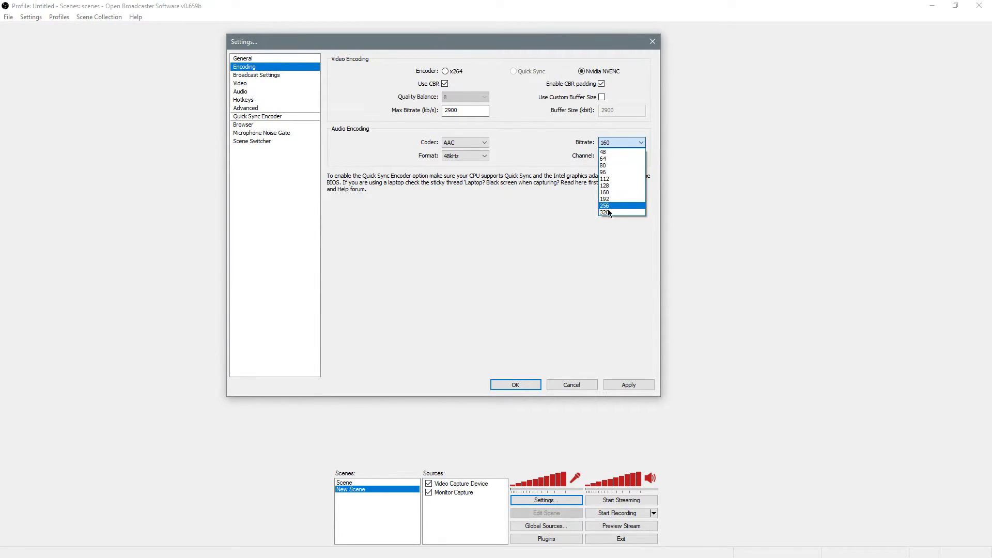
left_click(618, 144)
left_click(618, 144)
left_click(617, 190)
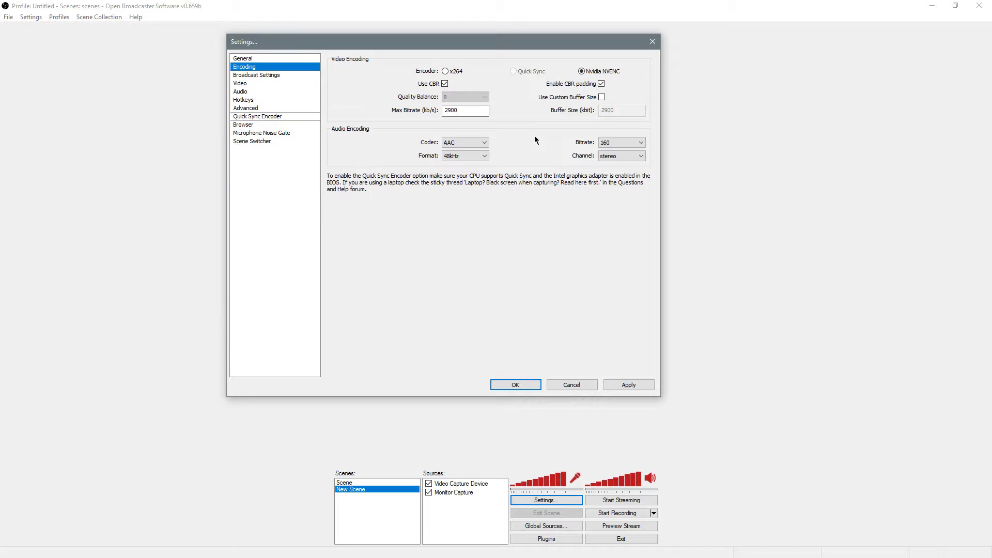
left_click_drag(527, 43, 492, 38)
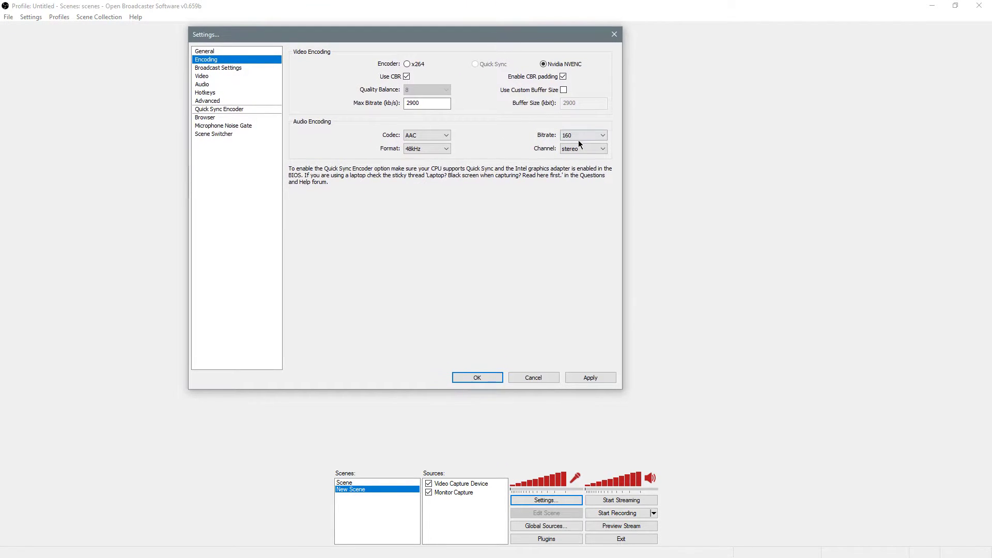
- Apply the encoding changes and set the broadcast mode to File Output Only
left_click(226, 68)
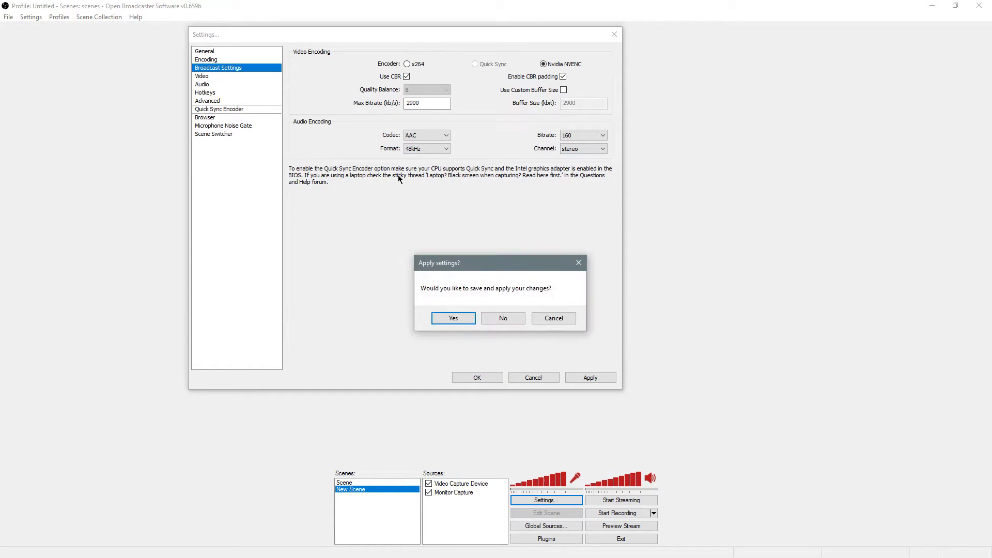
left_click(443, 320)
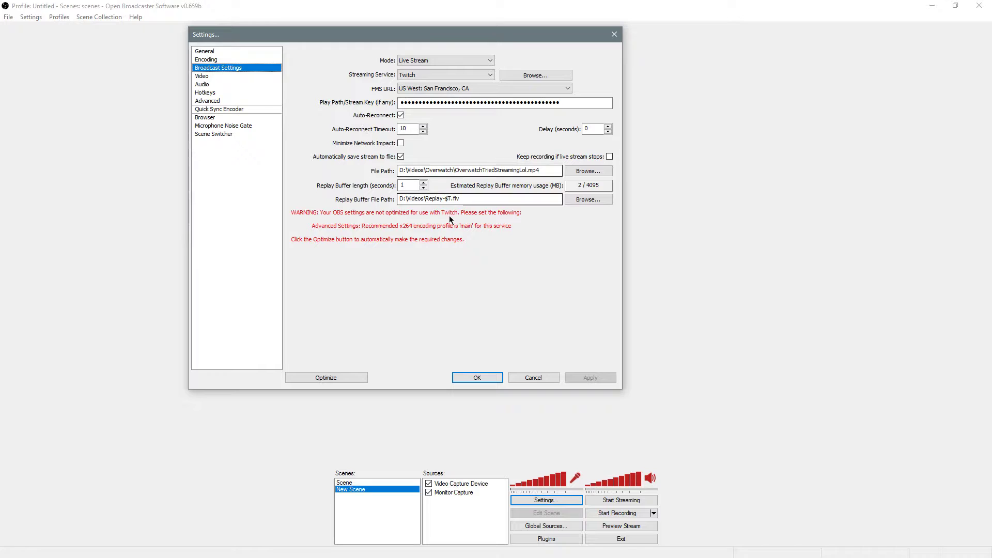
left_click(417, 61)
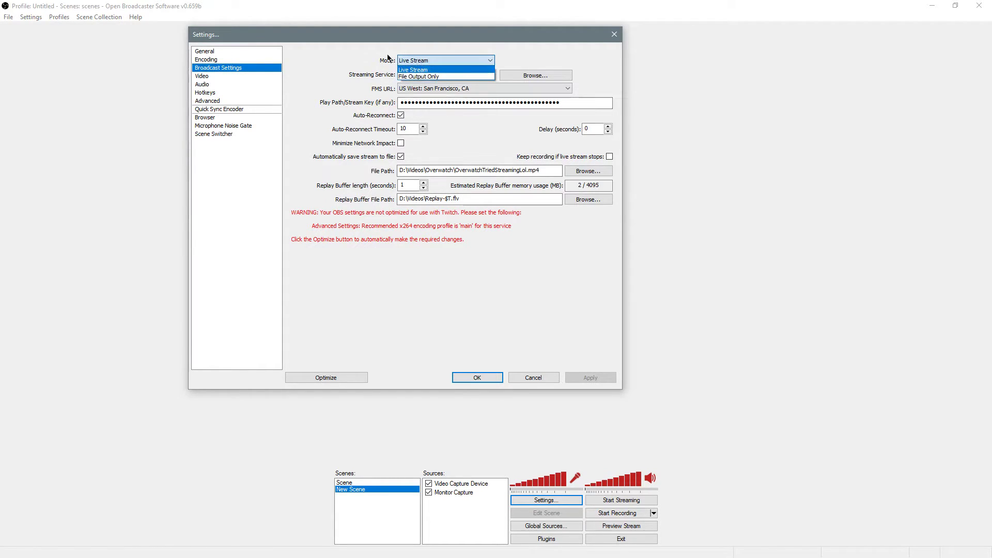
left_click(429, 76)
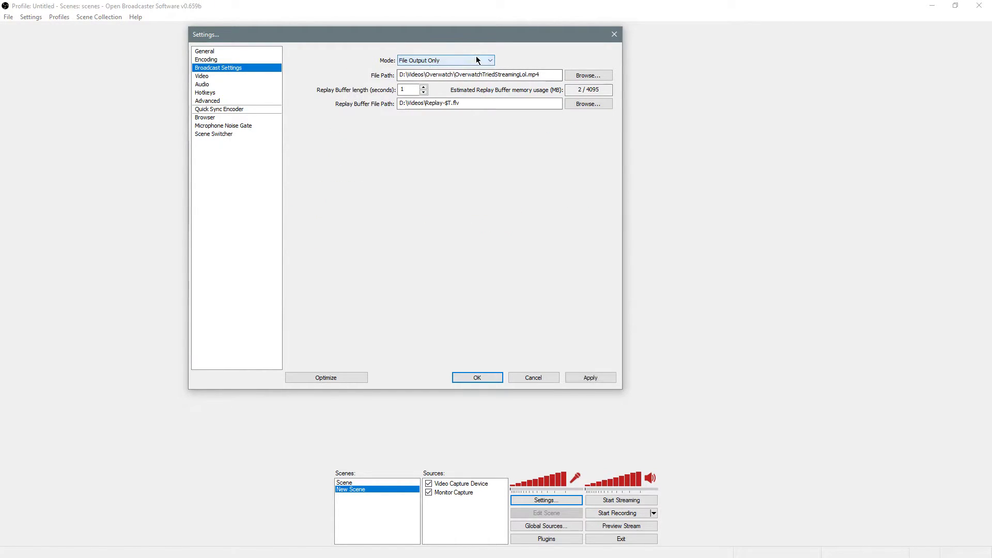
- Save recordings as MP4 to D:\Videos\Overwatch Demo mp4 version YT.mp4
left_click_drag(370, 40, 377, 89)
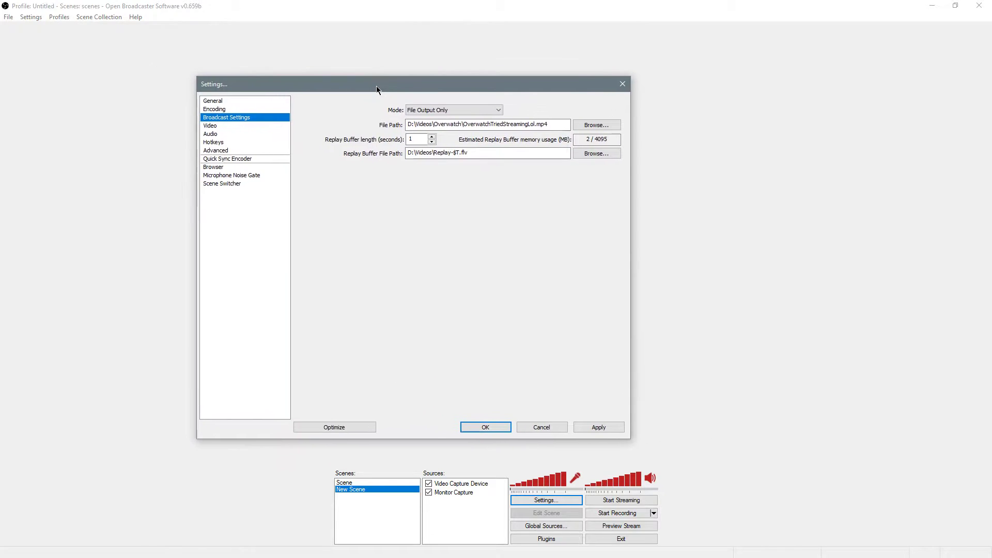
left_click_drag(446, 81, 451, 48)
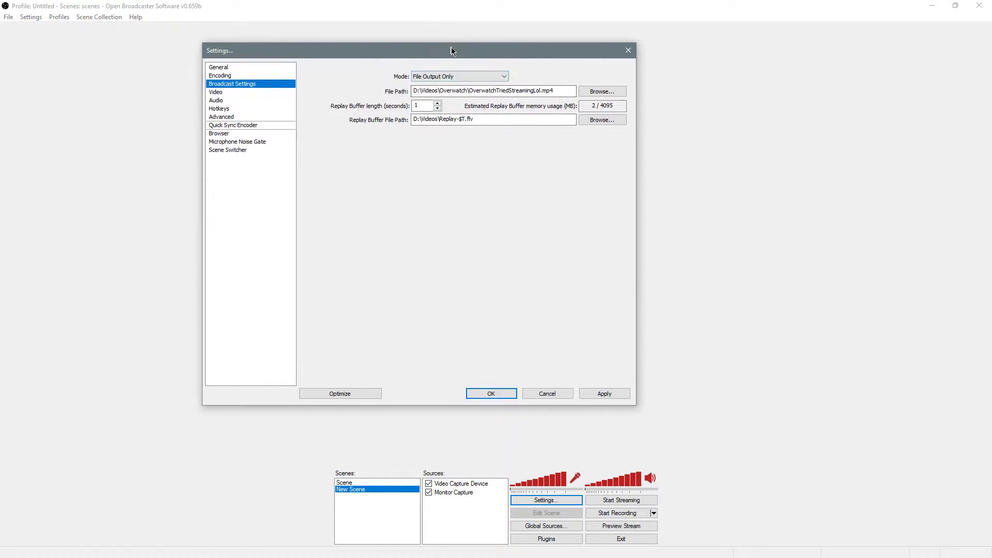
left_click(537, 88)
left_click(615, 92)
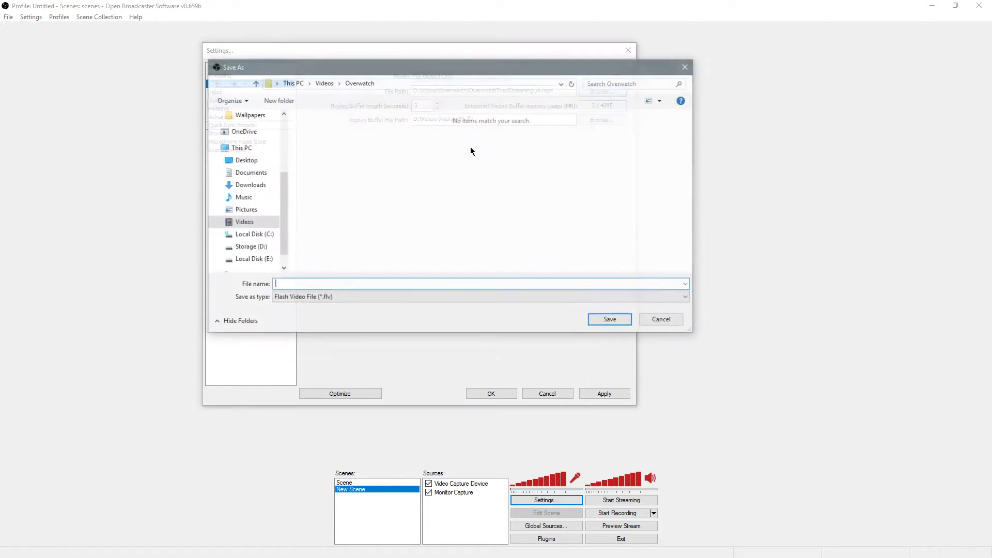
left_click(244, 222)
left_click(293, 294)
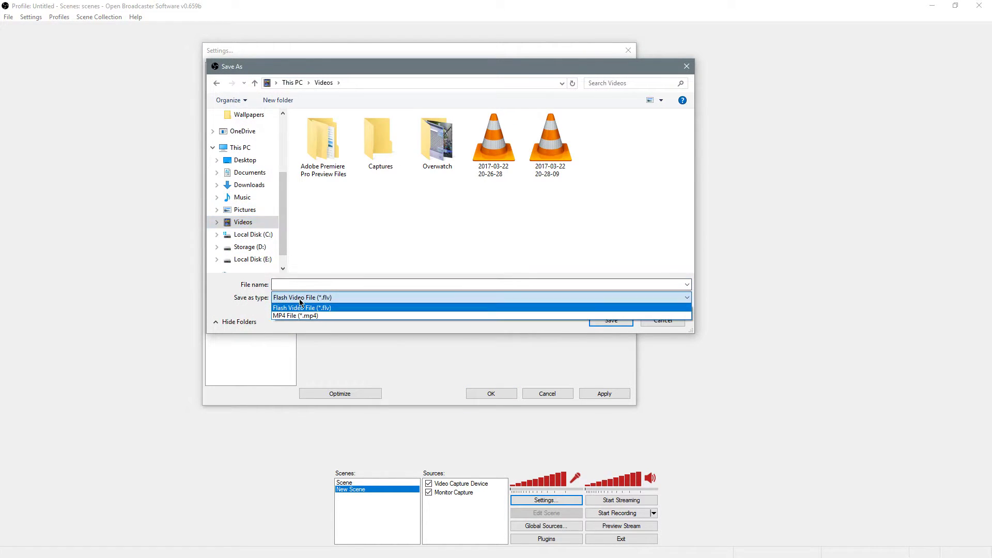
left_click(302, 306)
left_click(357, 285)
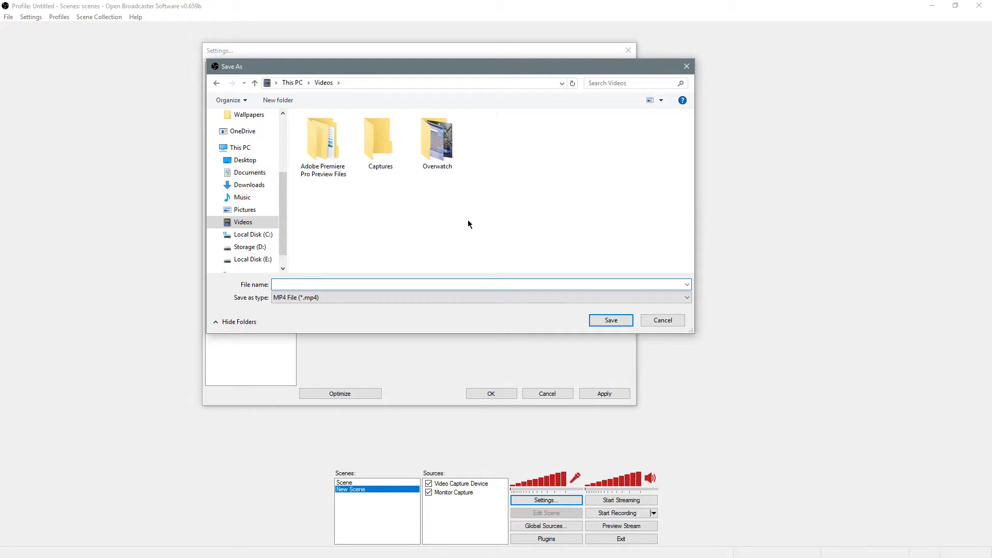
type("Overwatch Demo mp4 version YT")
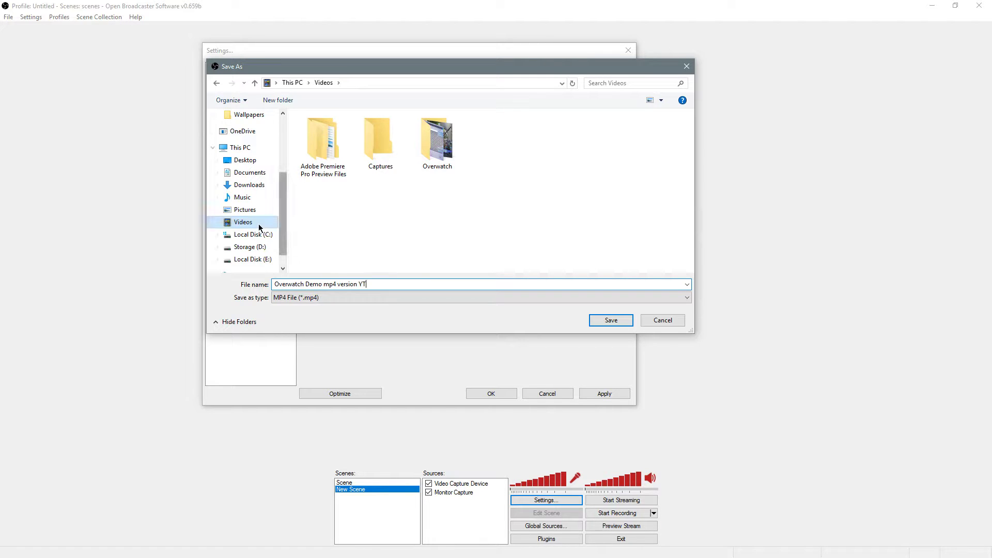
left_click(615, 322)
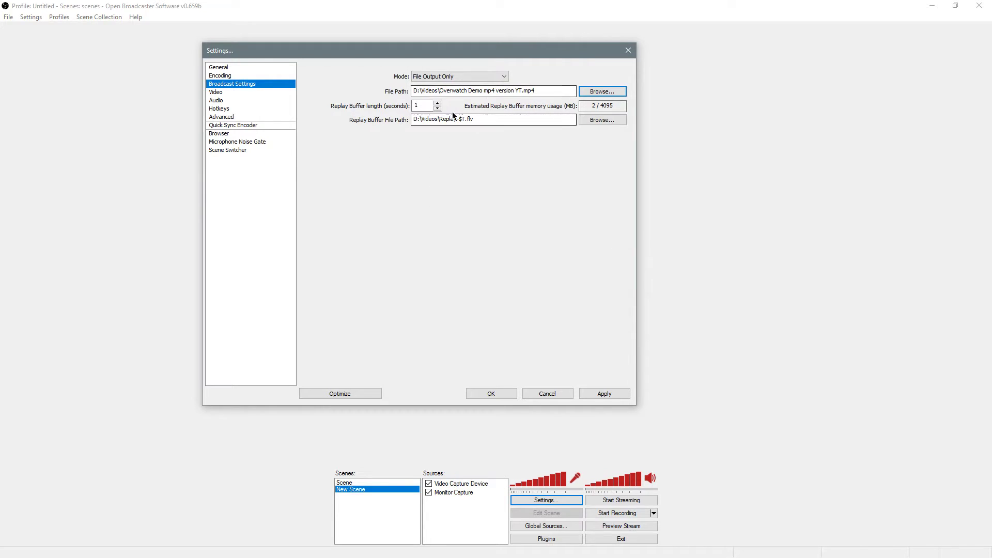
left_click(220, 91)
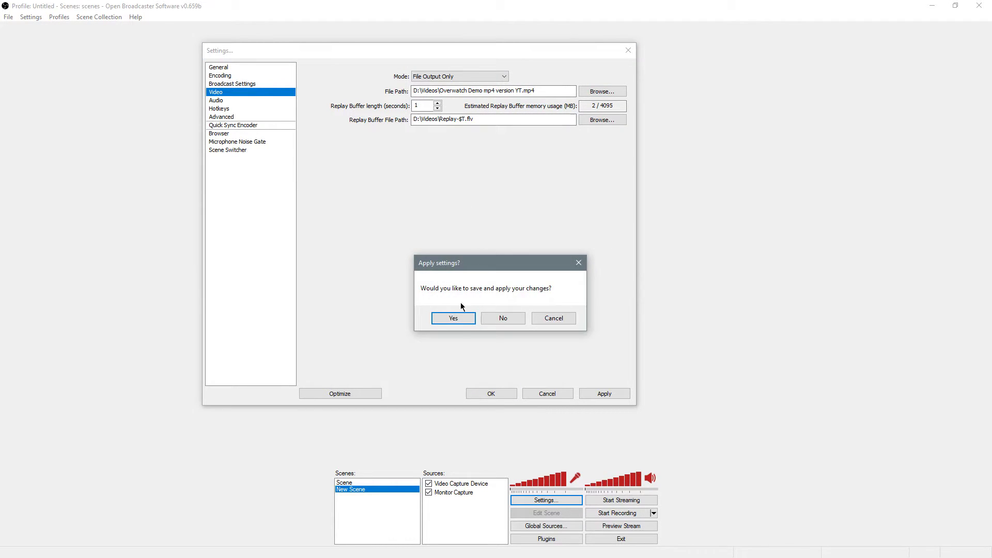
- Apply the broadcast changes and keep NVIDIA GeForce GTX 970 as the video adapter
left_click(455, 319)
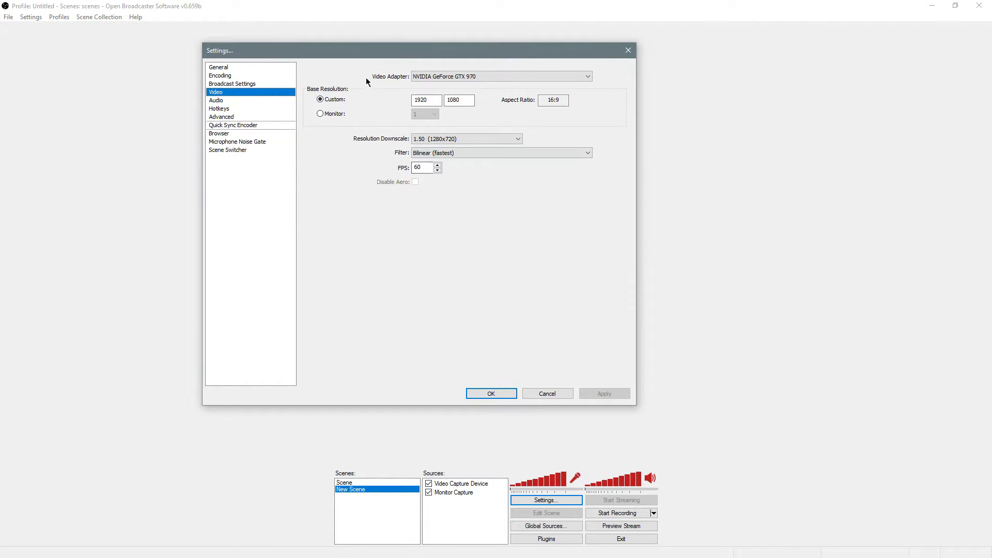
left_click(423, 76)
left_click(417, 54)
left_click(421, 74)
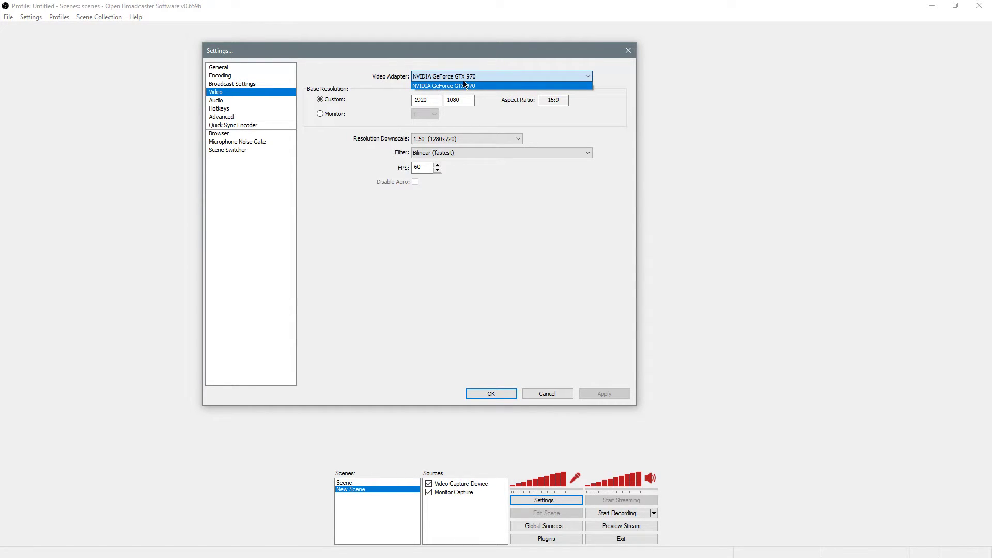
left_click(382, 51)
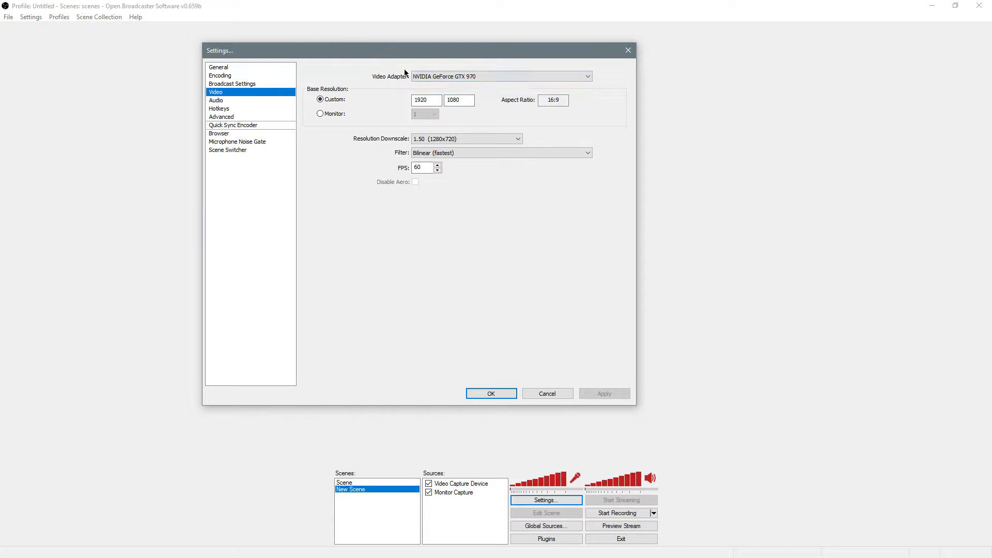
left_click(451, 78)
left_click(436, 63)
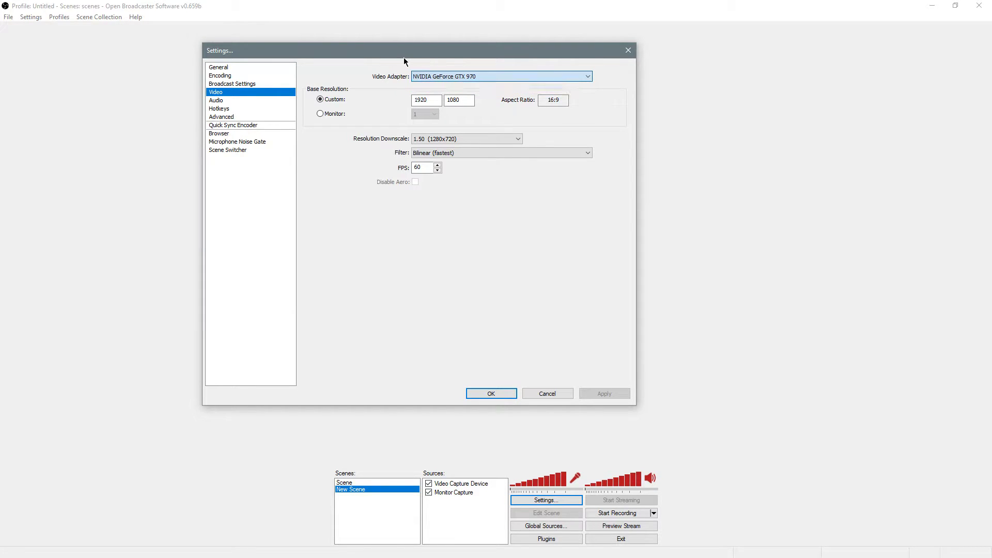
left_click(437, 77)
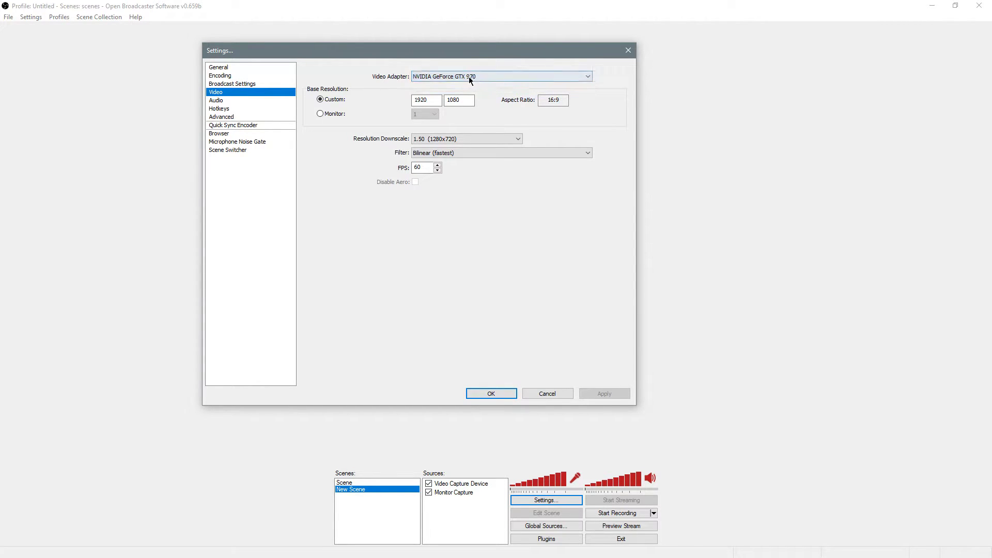
left_click(471, 87)
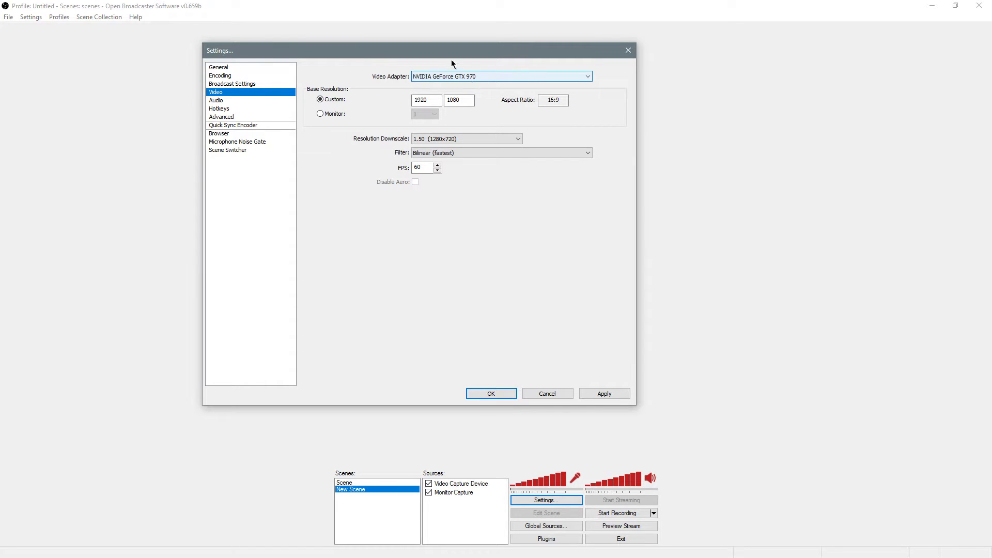
- Keep the custom 1920x1080 base, 1.50 downscale to 1280x720, and Bilinear filter
mouse_move(441, 53)
left_mouse_down()
mouse_move(444, 33)
mouse_move(431, 48)
left_mouse_up()
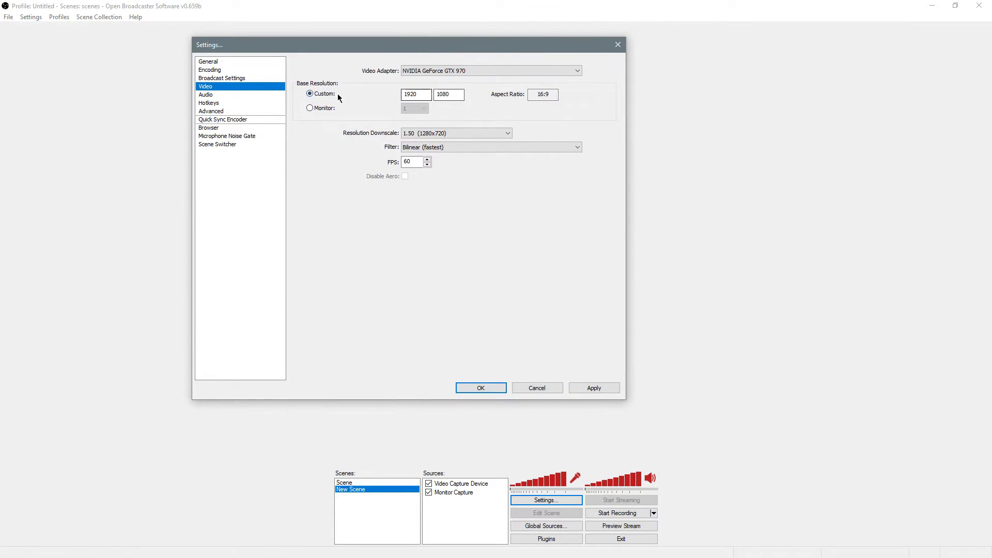
left_click(455, 95)
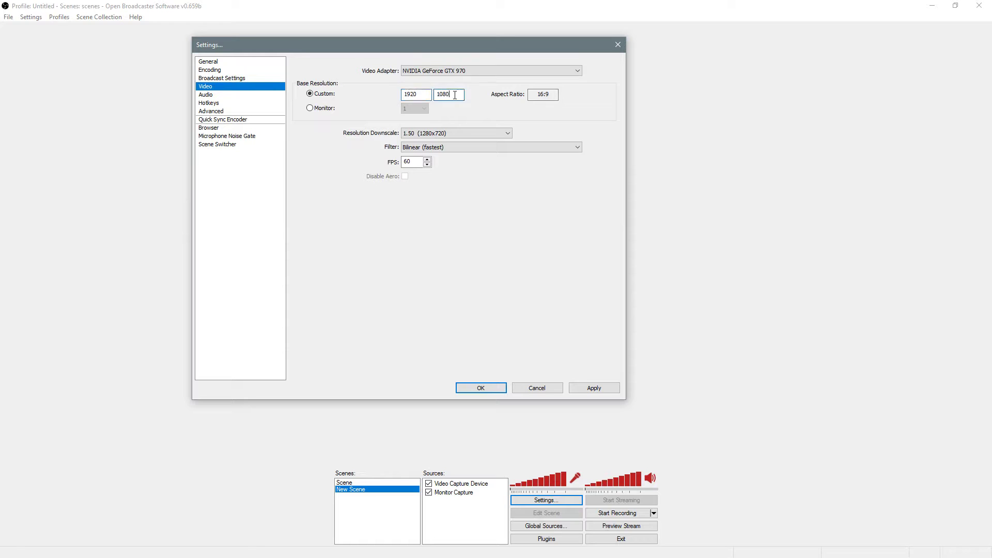
left_click(430, 133)
left_click(451, 110)
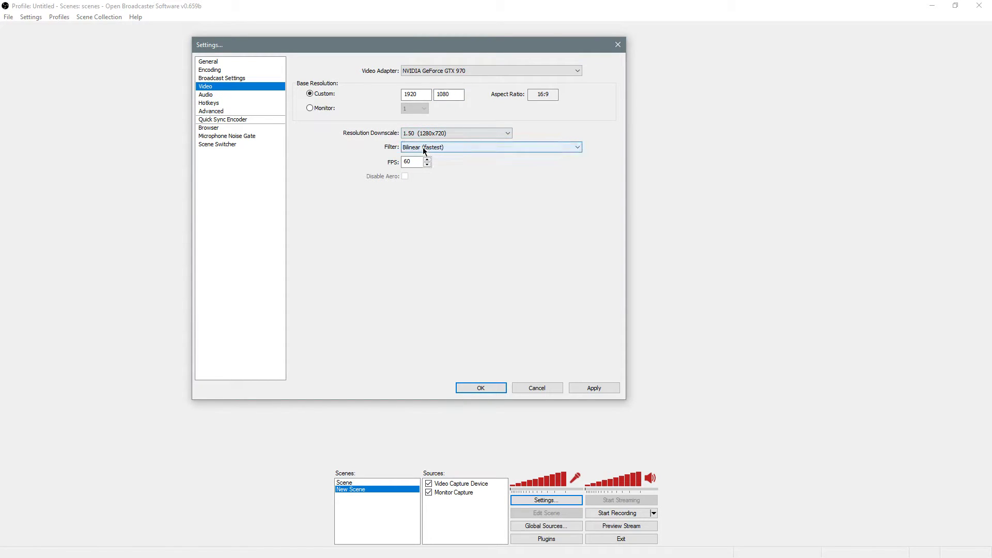
left_click(415, 149)
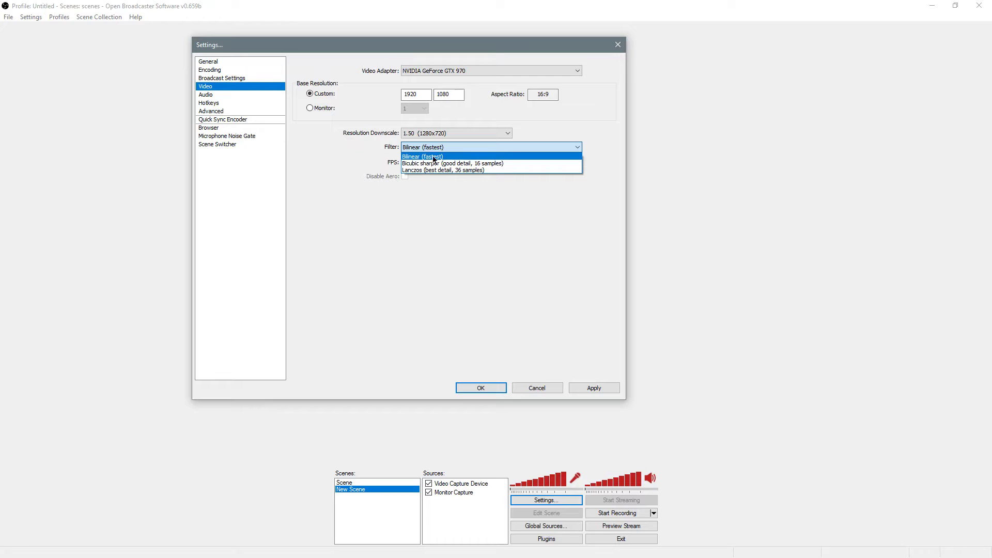
left_click(433, 156)
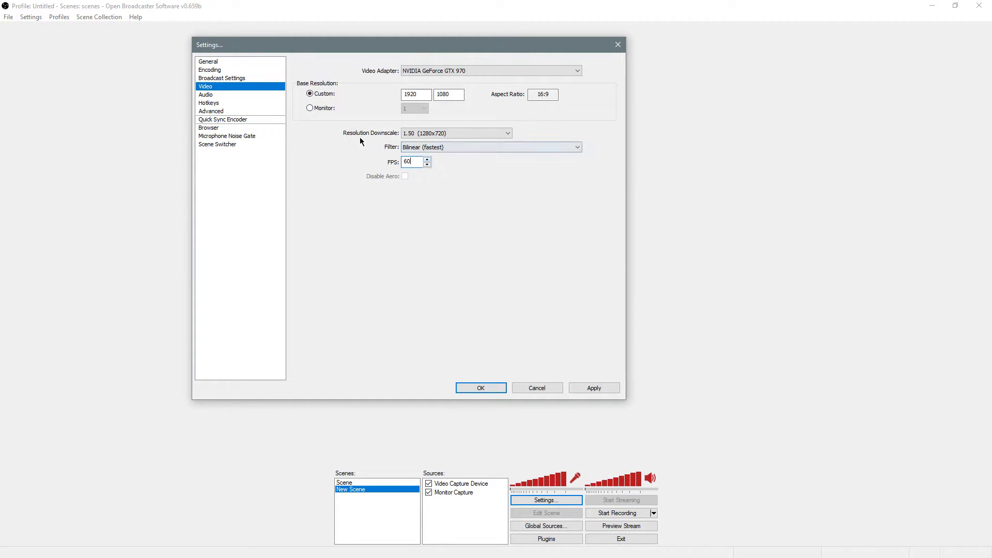
- Apply the video changes, then enable 'Allow 61-120 FPS entry in video settings' and save it
left_click(216, 111)
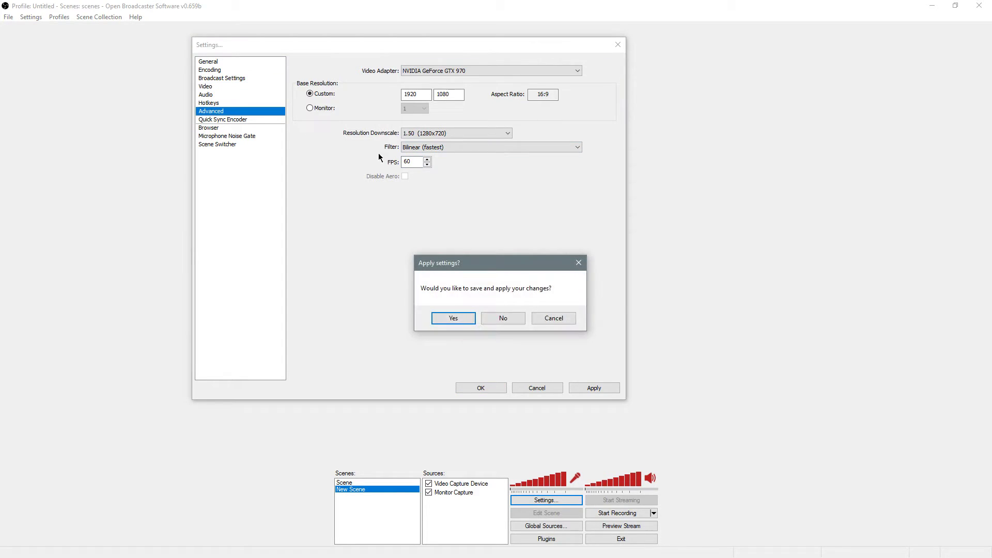
left_click(451, 318)
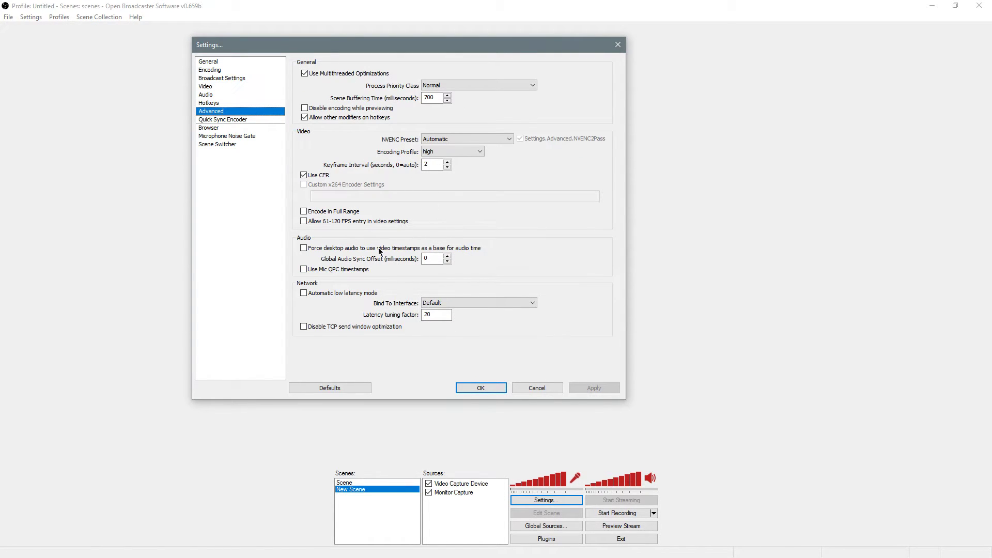
left_click(311, 223)
left_click(221, 88)
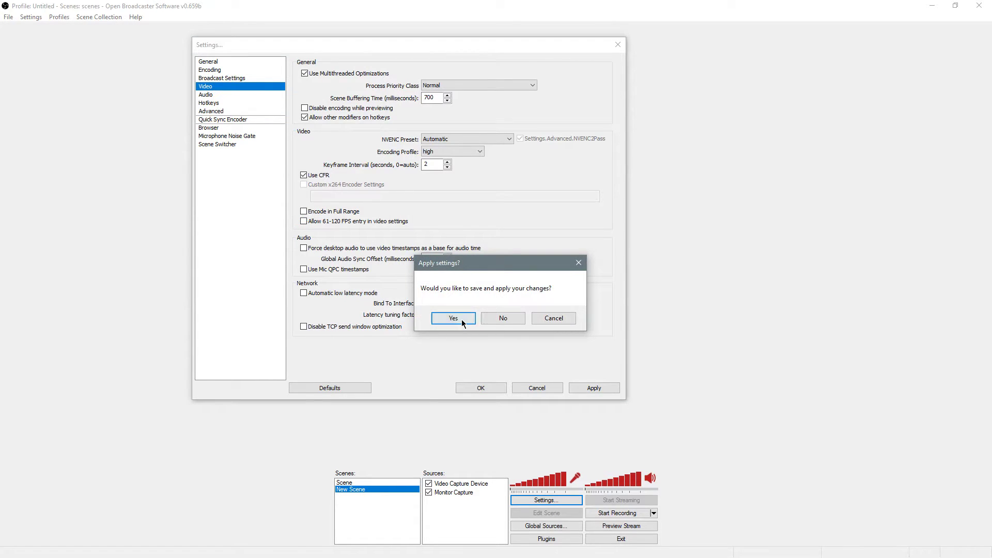
left_click(462, 320)
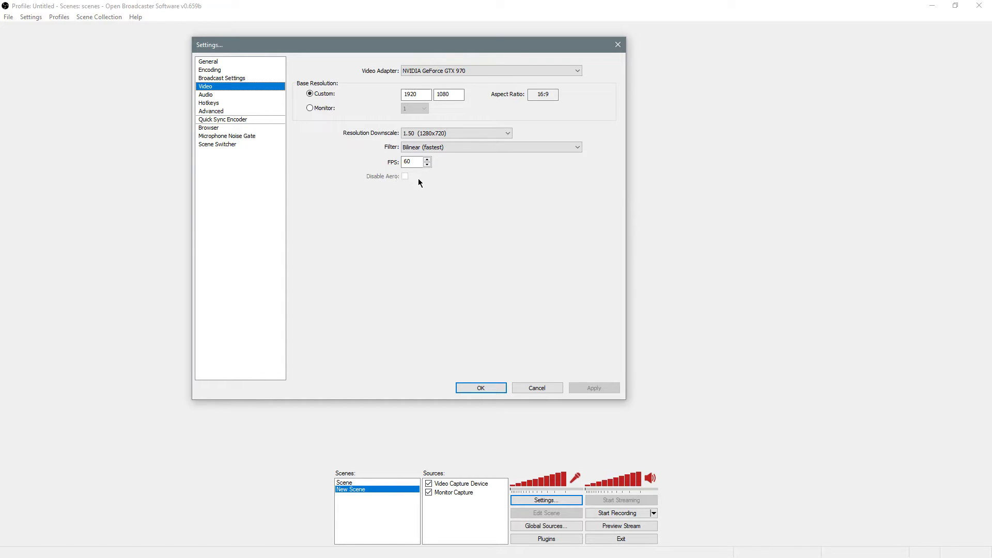
- Review the Audio page, keeping Default desktop audio and the USB microphone
left_click(214, 95)
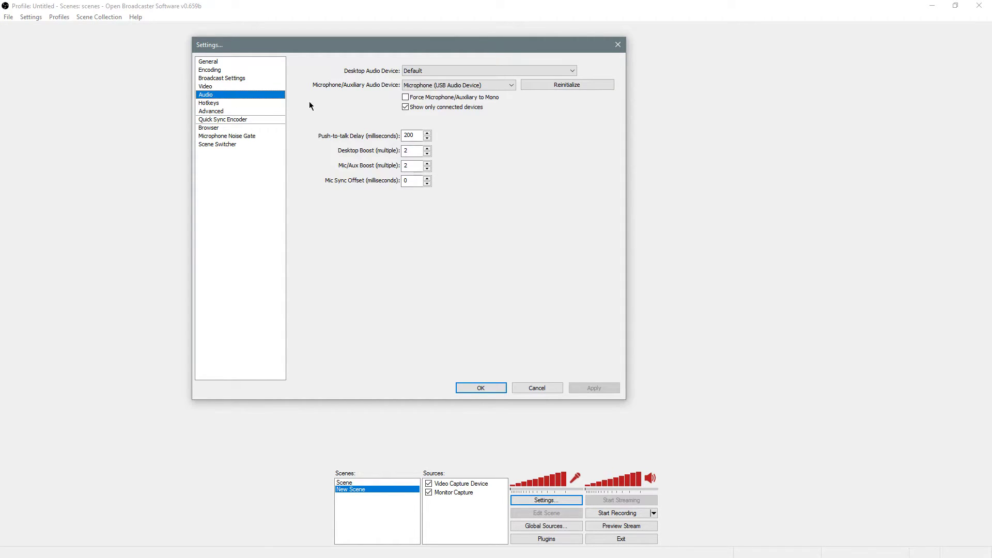
left_click(419, 71)
left_click(346, 54)
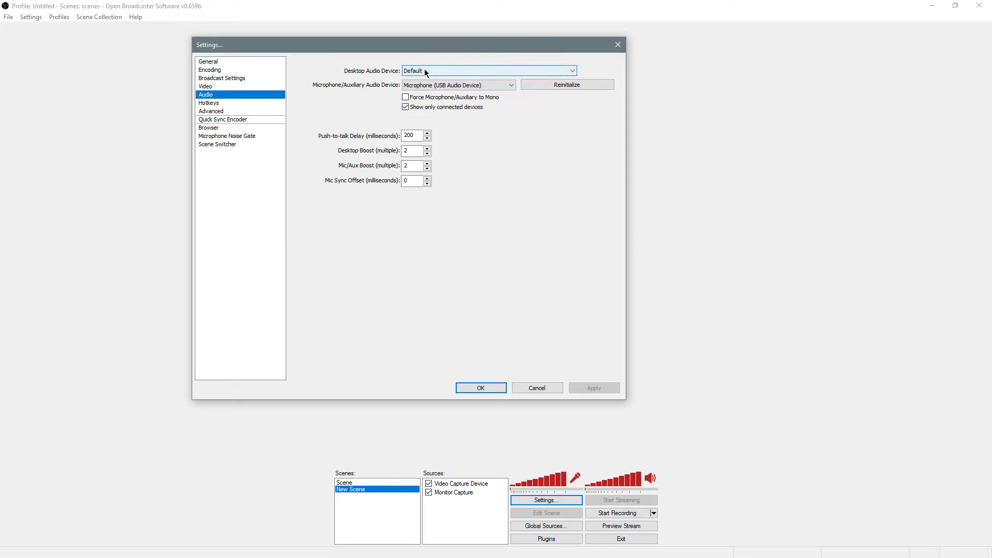
left_click(467, 71)
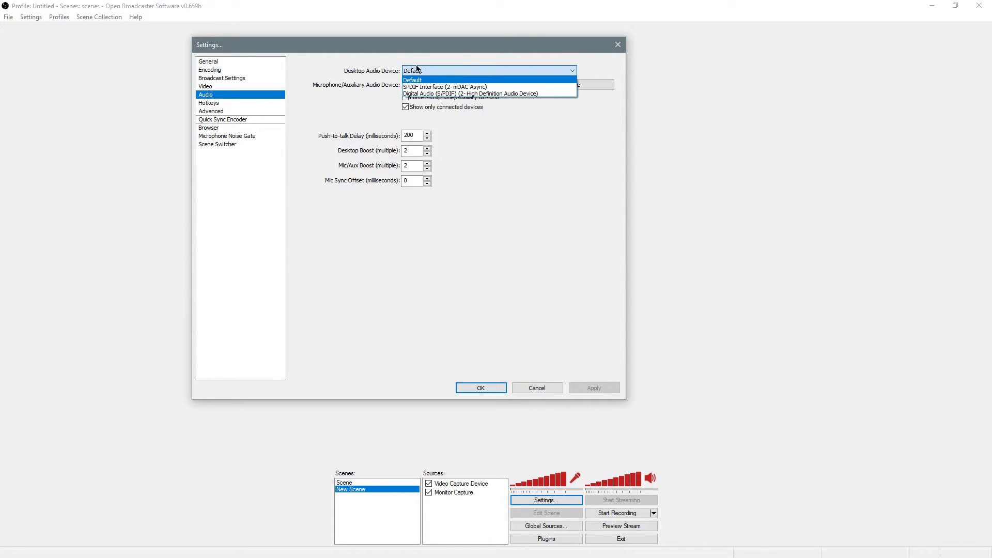
left_click(439, 80)
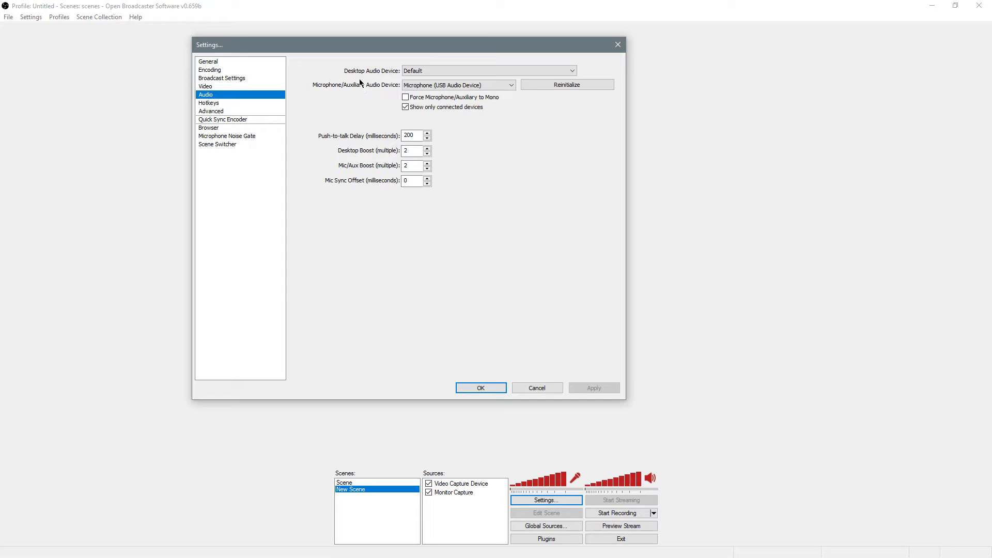
left_click(445, 85)
left_click(454, 106)
- View the Hotkeys page (push-to-talk off, no hotkeys assigned), then go to Advanced
left_click(216, 103)
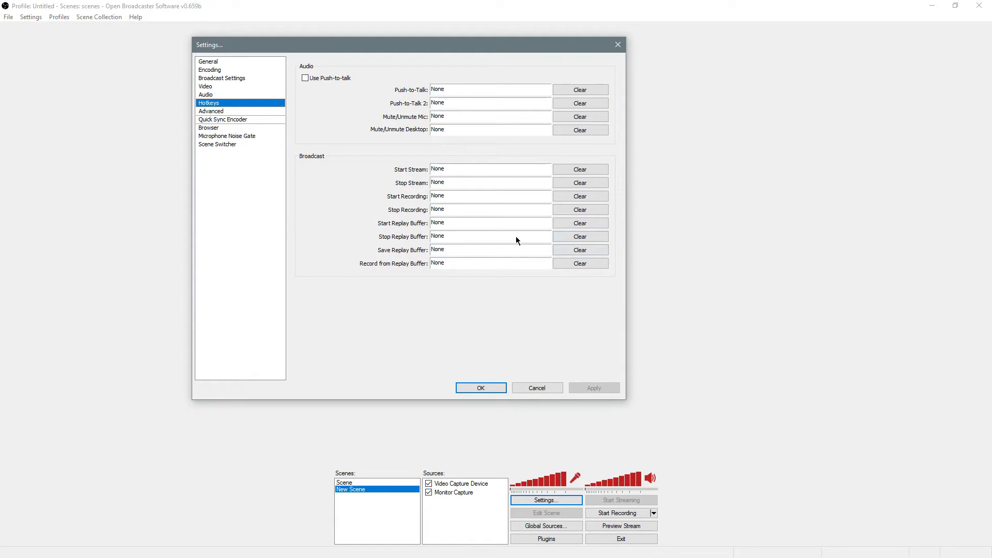
left_click(234, 110)
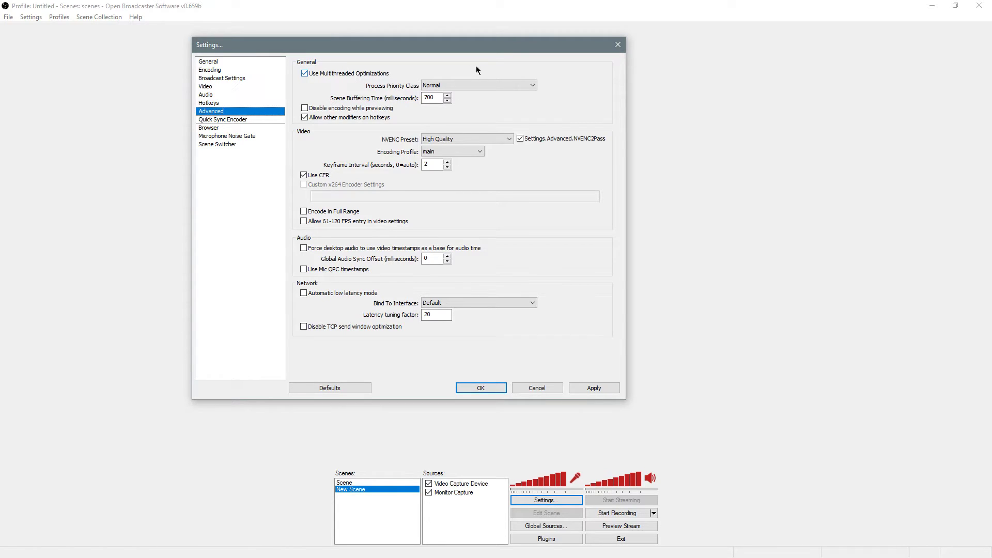
- Keep the High Quality NVENC preset, untick 'Allow other modifiers on hotkeys', and apply
left_click(454, 138)
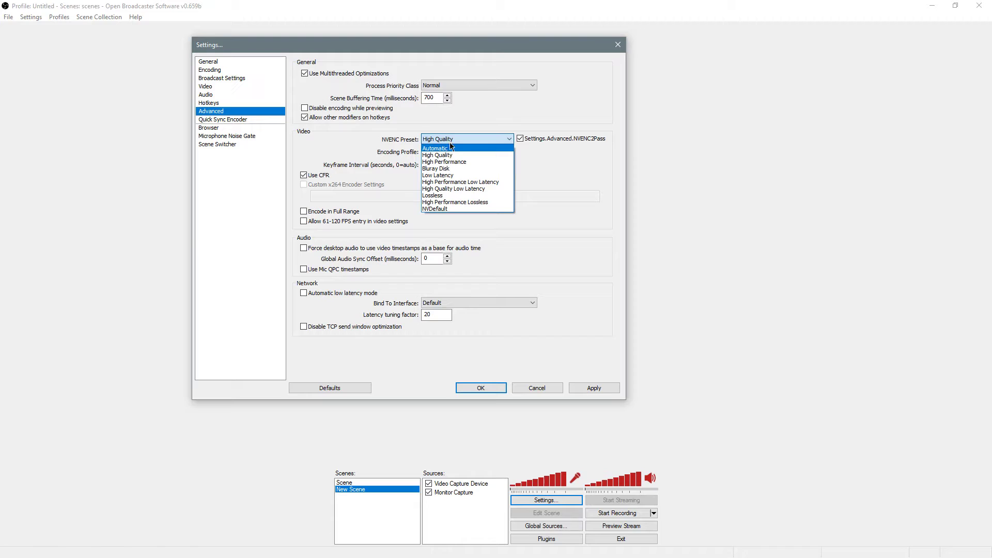
left_click(452, 138)
left_click(452, 139)
left_click(461, 124)
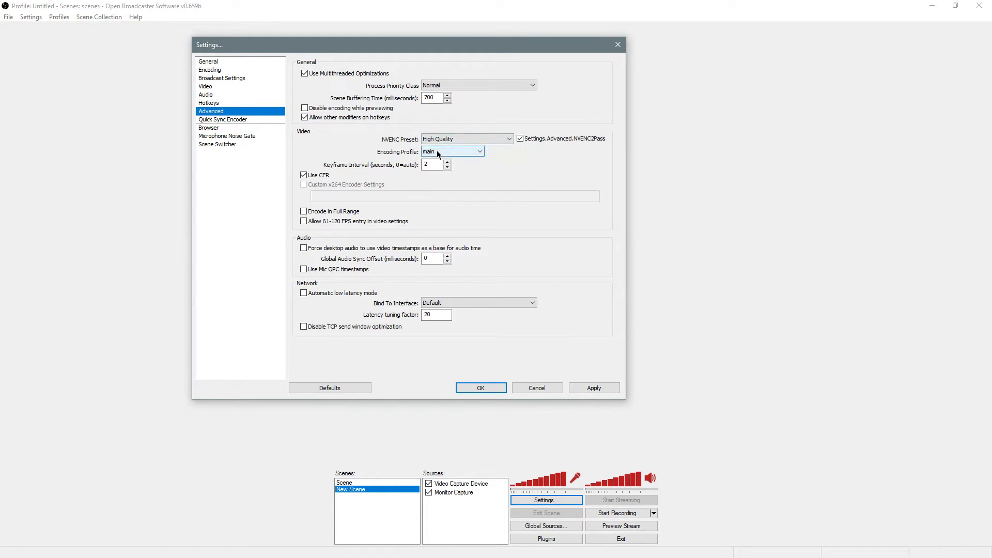
left_click(347, 117)
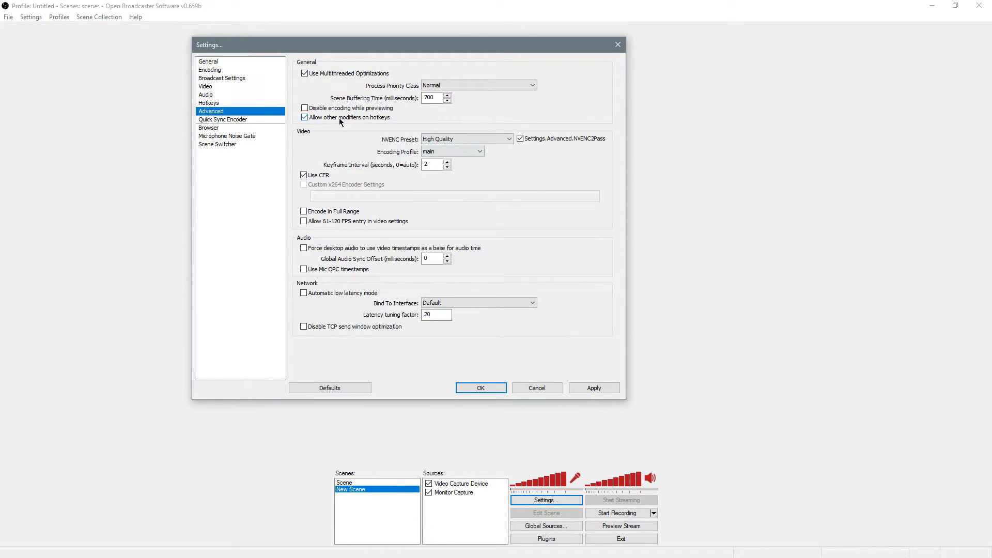
left_click(593, 389)
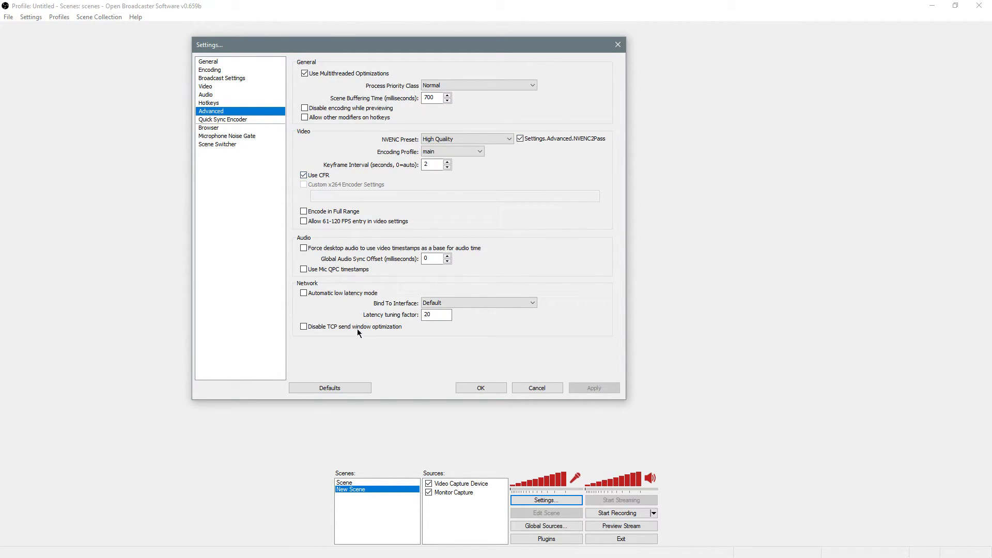
- View the Quick Sync Encoder, Browser, Microphone Noise Gate and Scene Switcher pages, then return to General
left_click(220, 119)
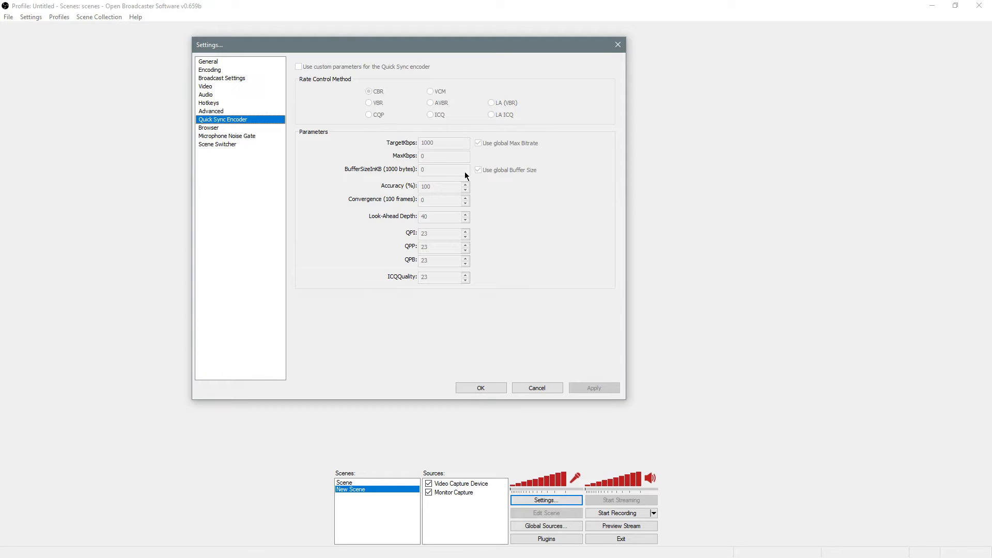
left_click(216, 130)
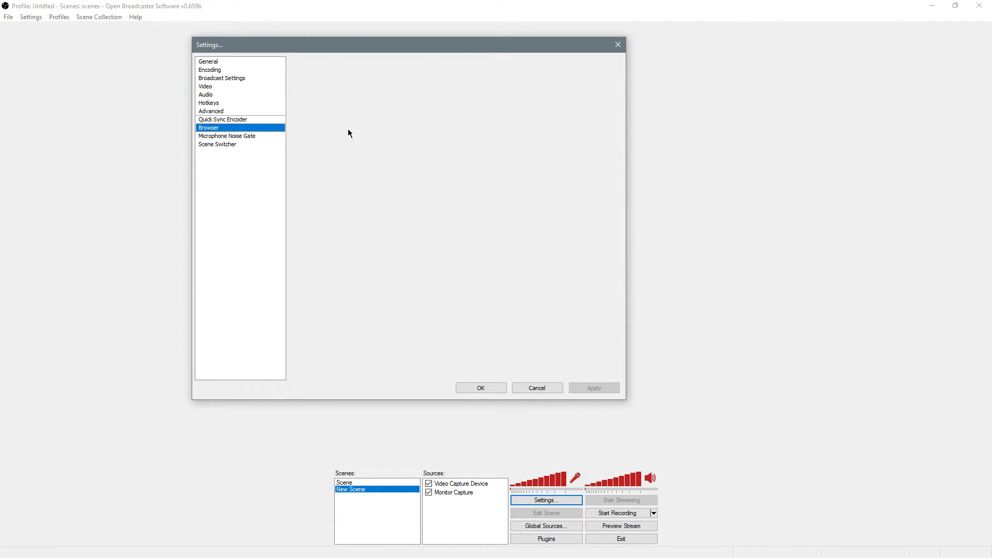
left_click(227, 136)
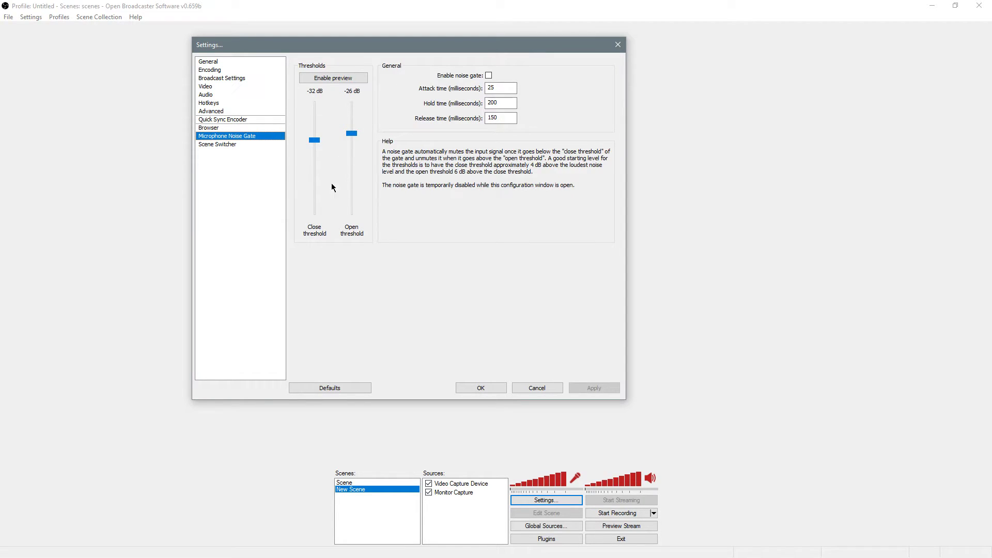
left_click(226, 144)
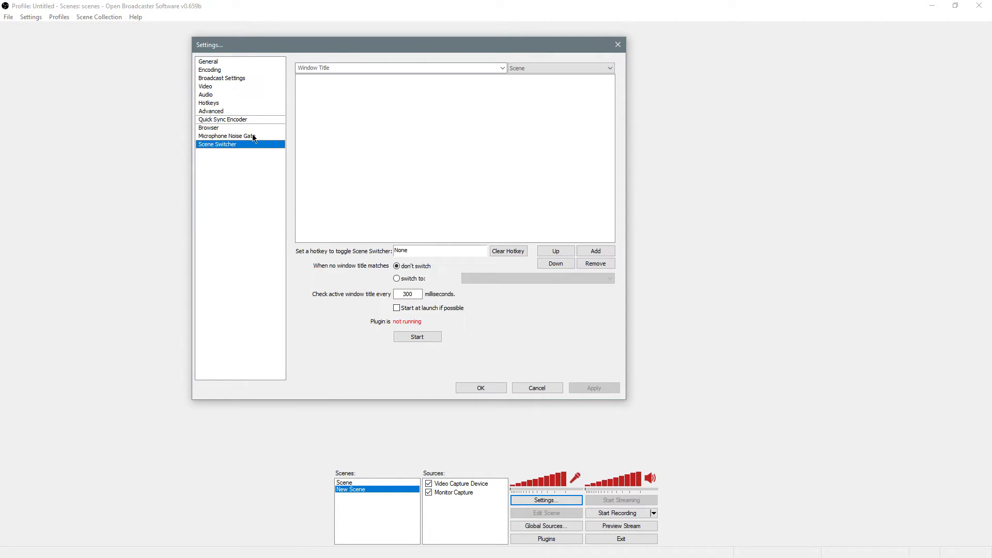
key("Tab")
key("Tab")
key("alt+Down")
key("Escape")
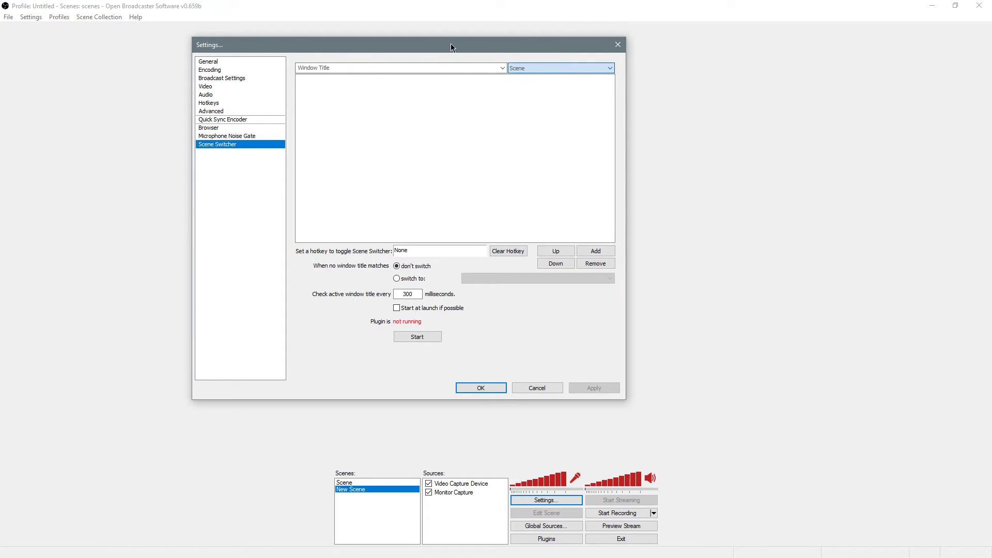
left_click_drag(450, 48, 414, 41)
left_click(203, 58)
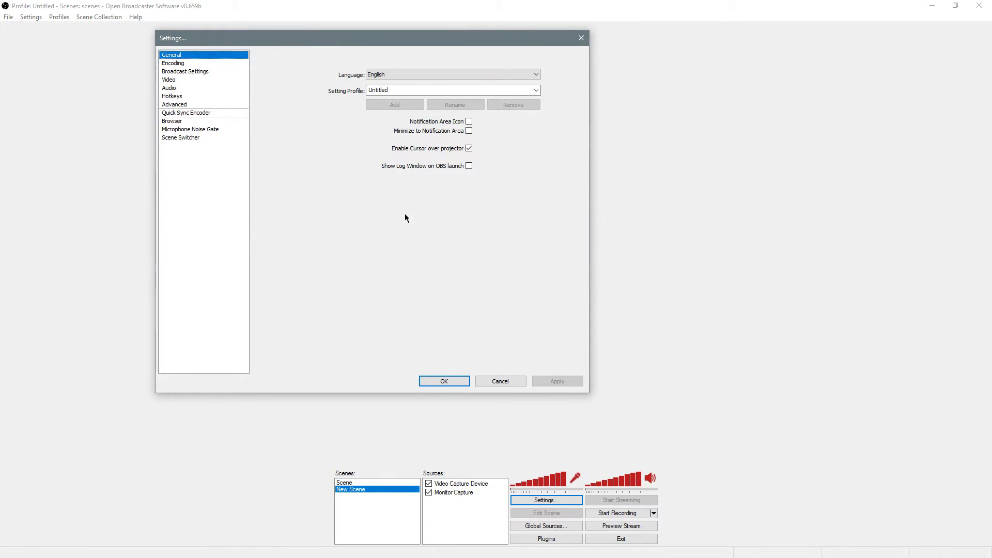
- Save the settings, disable the Monitor Capture source, and run a brief stream preview
left_click(448, 383)
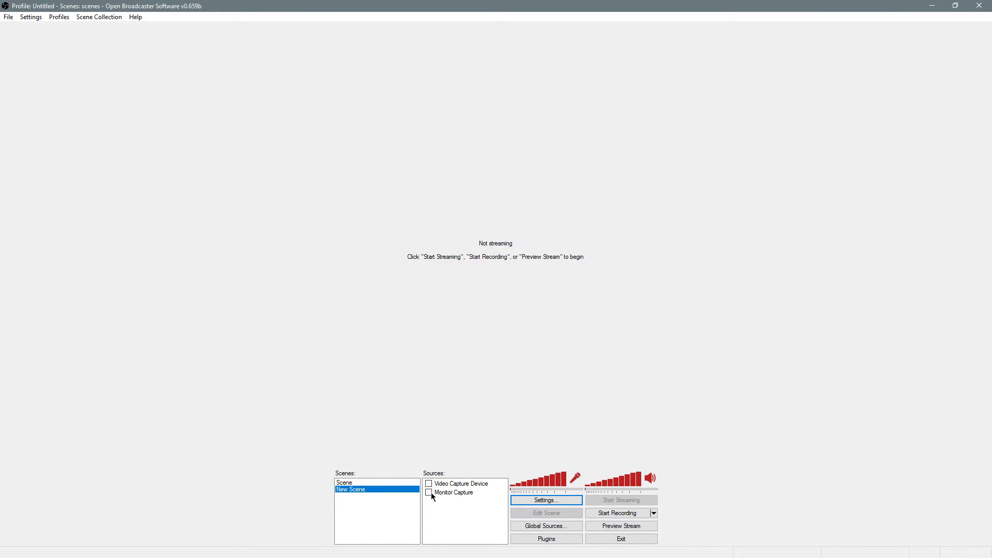
left_click(431, 492)
left_click(616, 527)
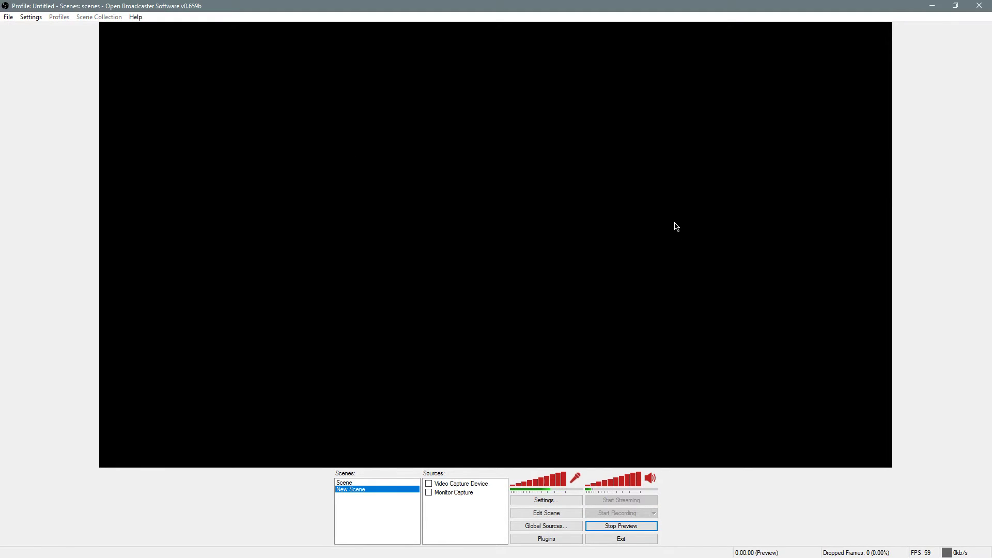
left_click(608, 527)
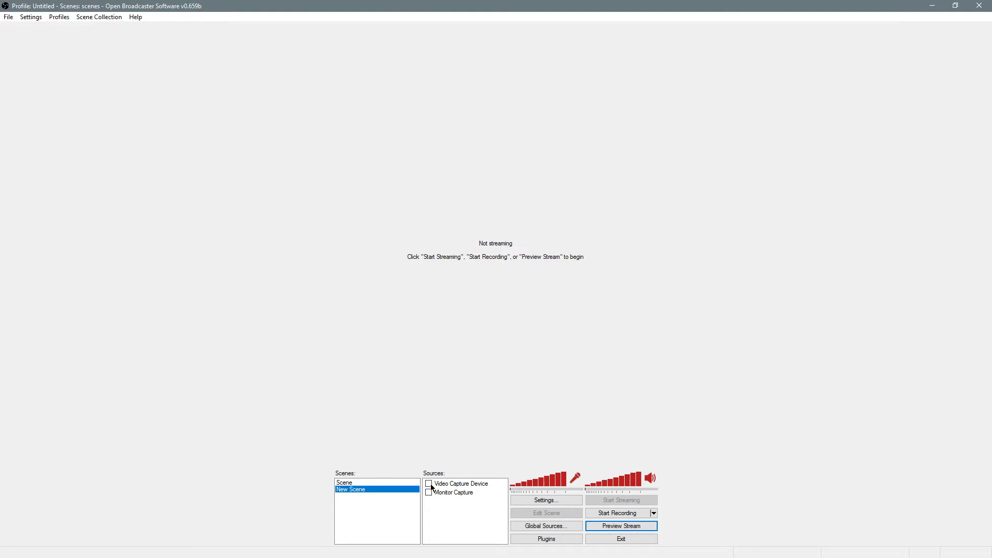
right_click(450, 503)
mouse_move(466, 508)
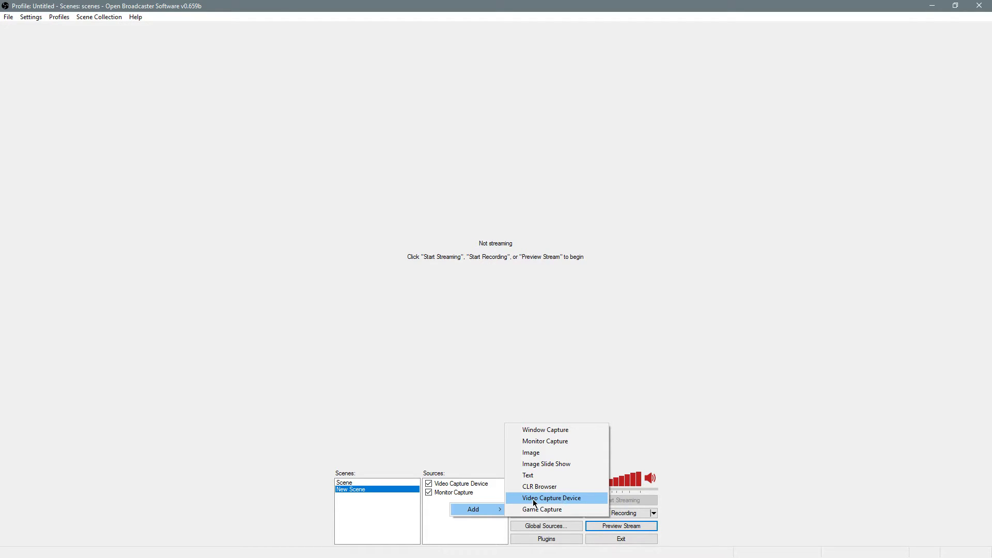
left_click(535, 500)
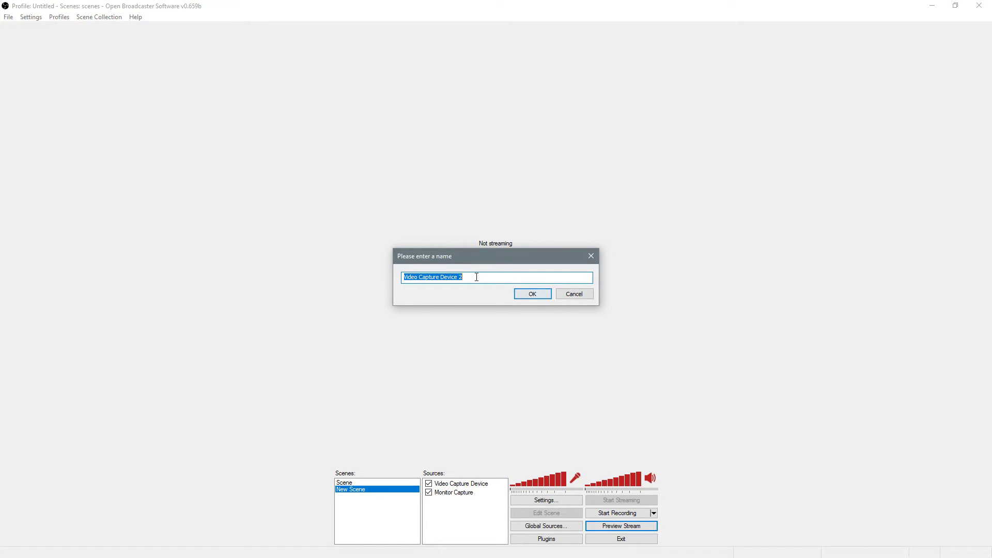
left_click(532, 294)
left_click(445, 159)
left_click(436, 141)
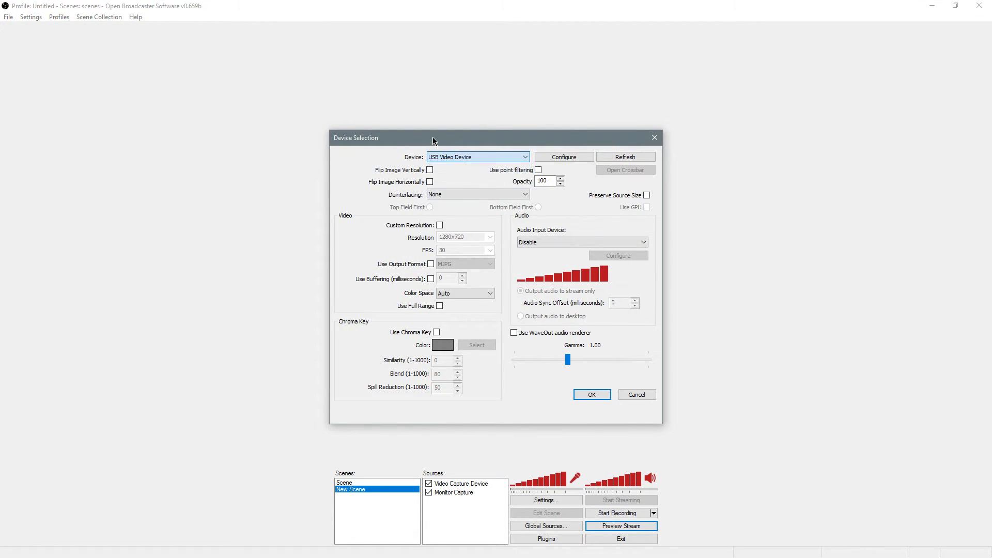
left_click_drag(447, 142, 294, 73)
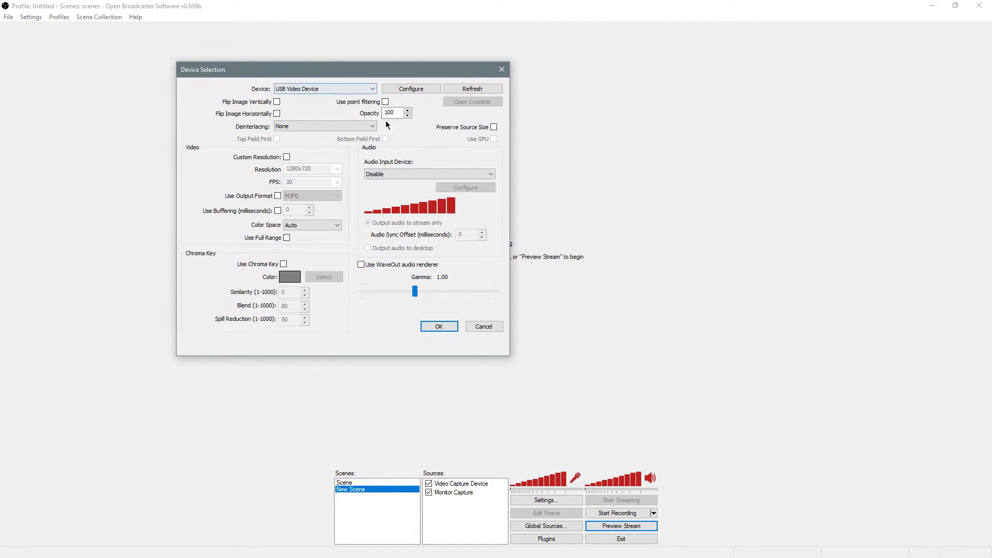
left_click(286, 157)
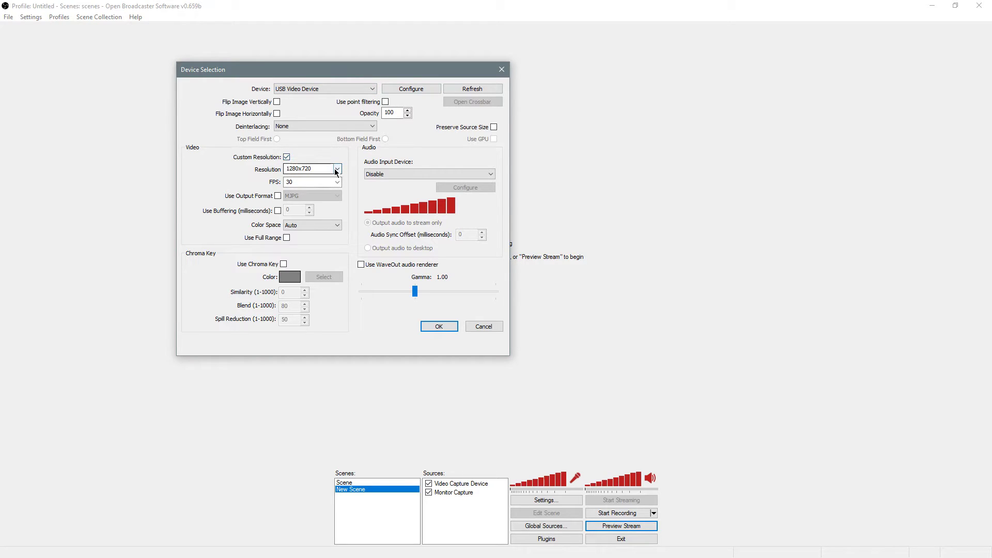
left_click(335, 170)
left_click(312, 185)
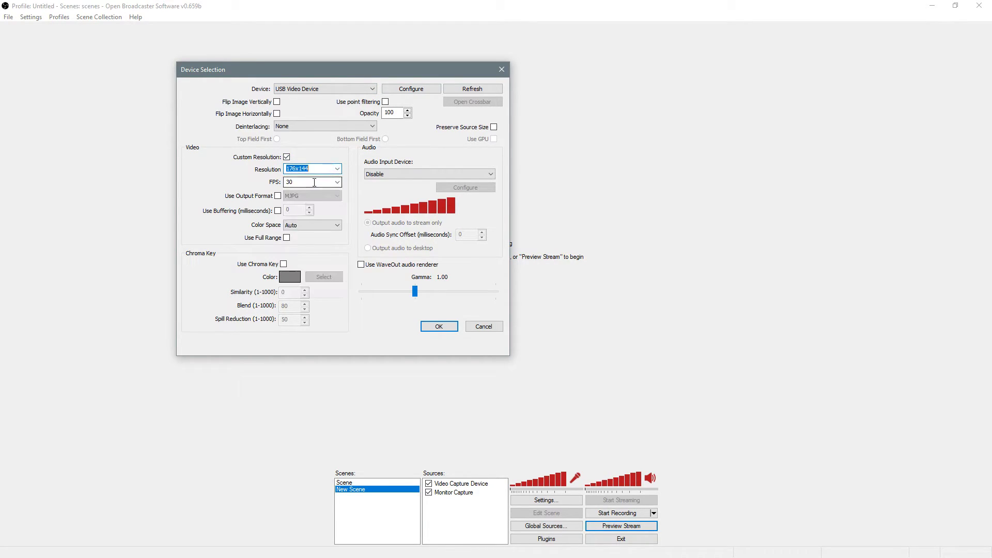
left_click(337, 169)
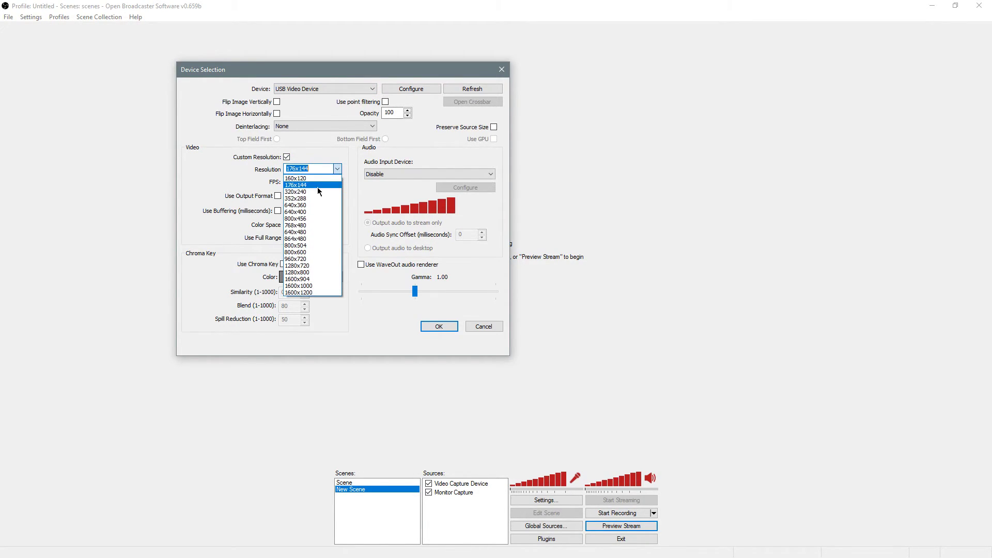
left_click(302, 147)
key("Tab")
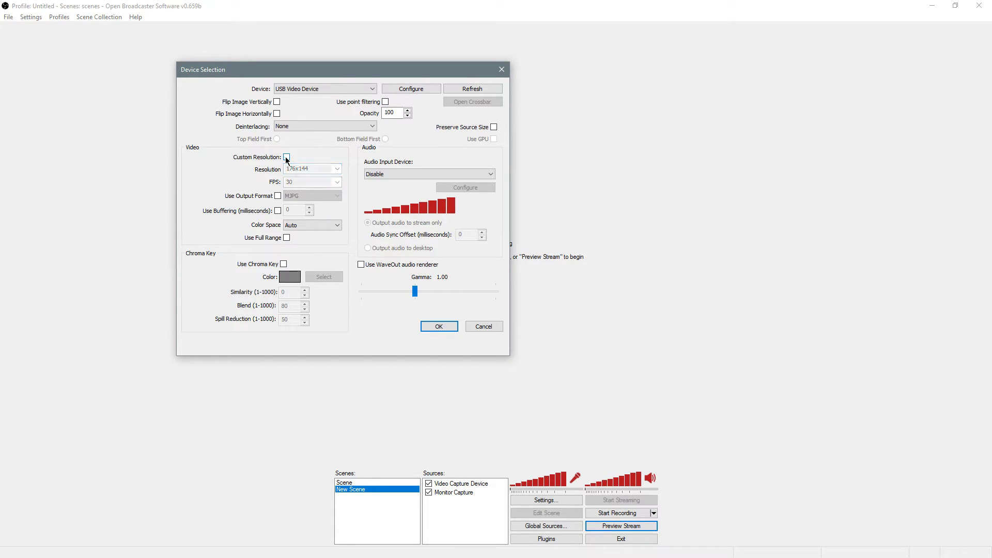
left_click(336, 183)
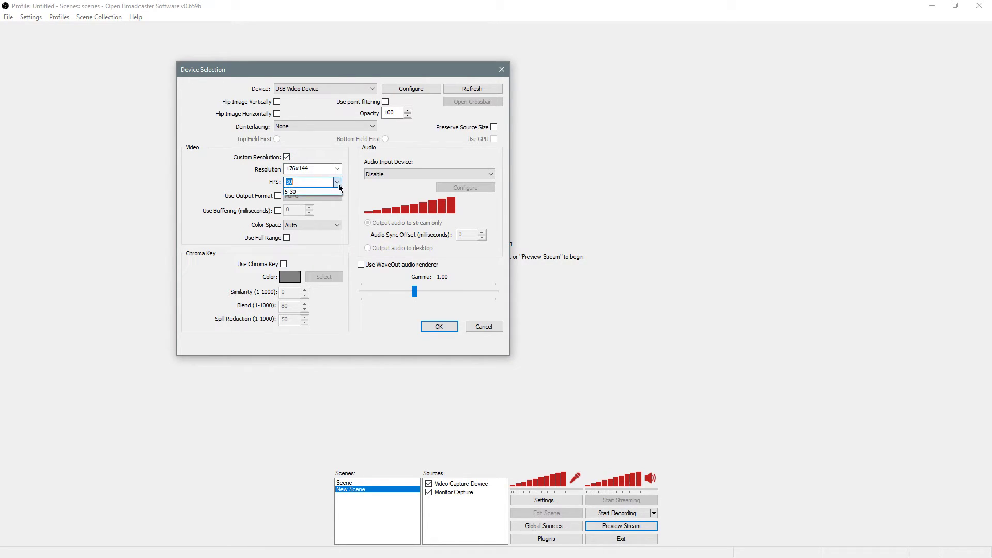
left_click(302, 143)
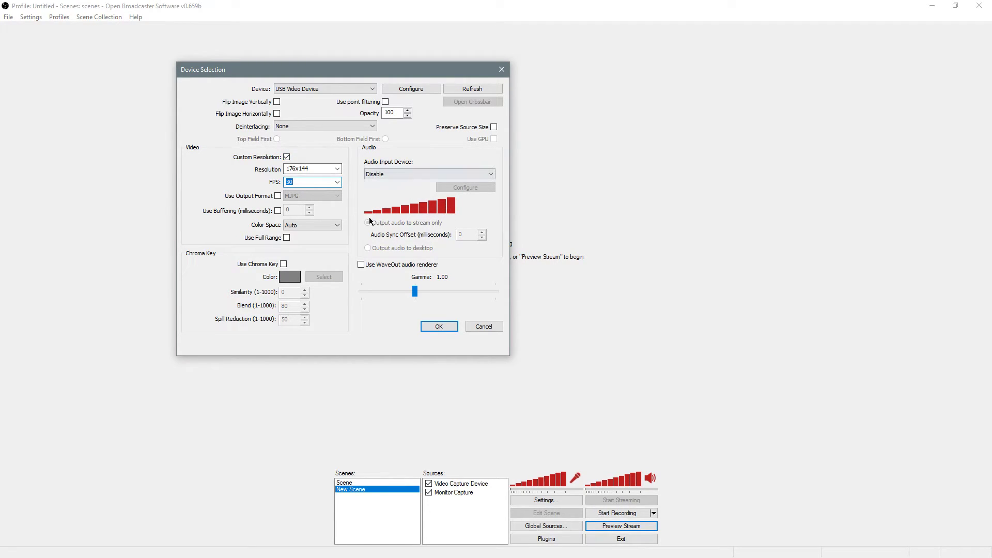
left_click(446, 329)
left_click(536, 317)
left_click(482, 323)
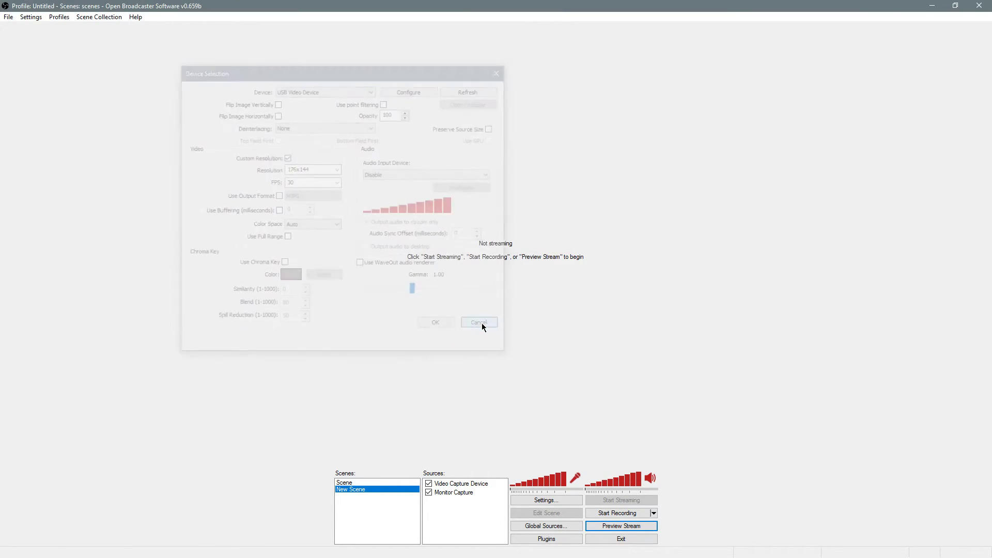
- Switch to the scene named Scene and select its Game Capture source
left_click(453, 492)
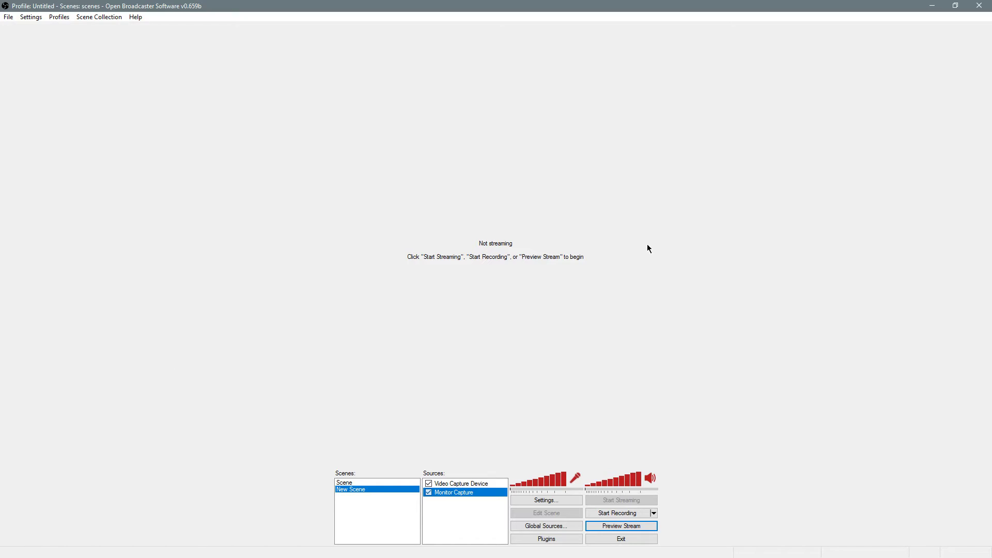
left_click(353, 484)
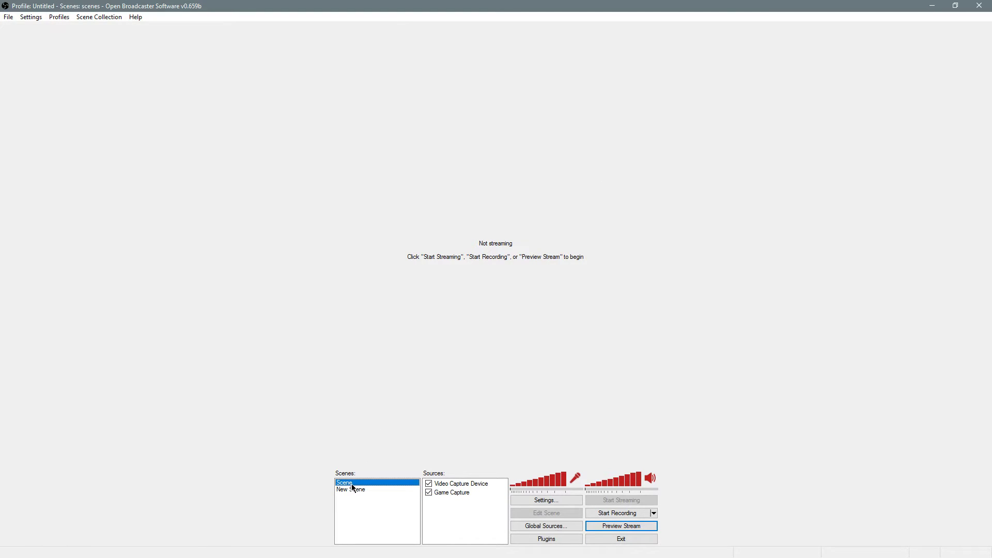
left_click(449, 492)
- Add a Game Capture 2 source capturing Overwatch, with gamma lowered to 0.94
right_click(457, 503)
mouse_move(494, 513)
left_click(549, 509)
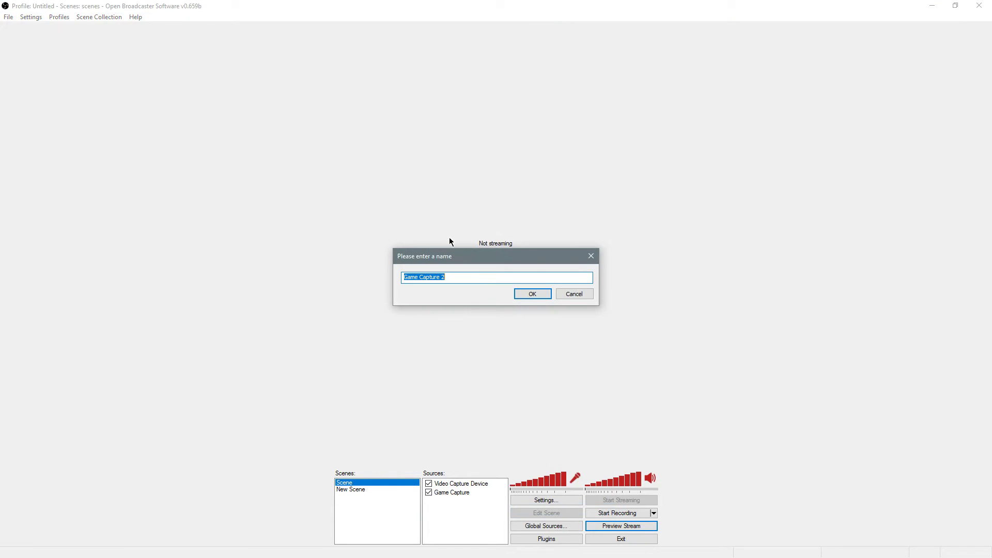
left_click(536, 293)
left_click(201, 62)
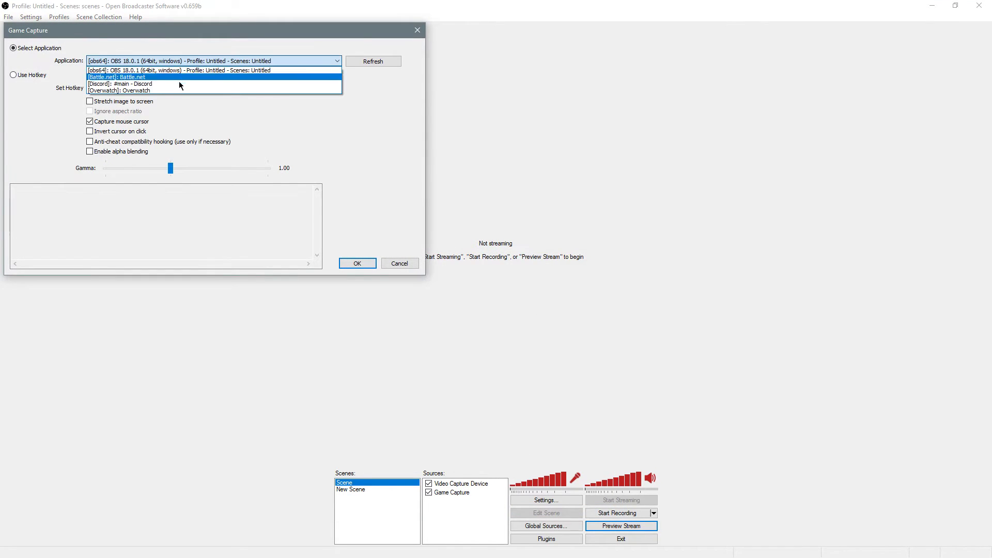
left_click(143, 90)
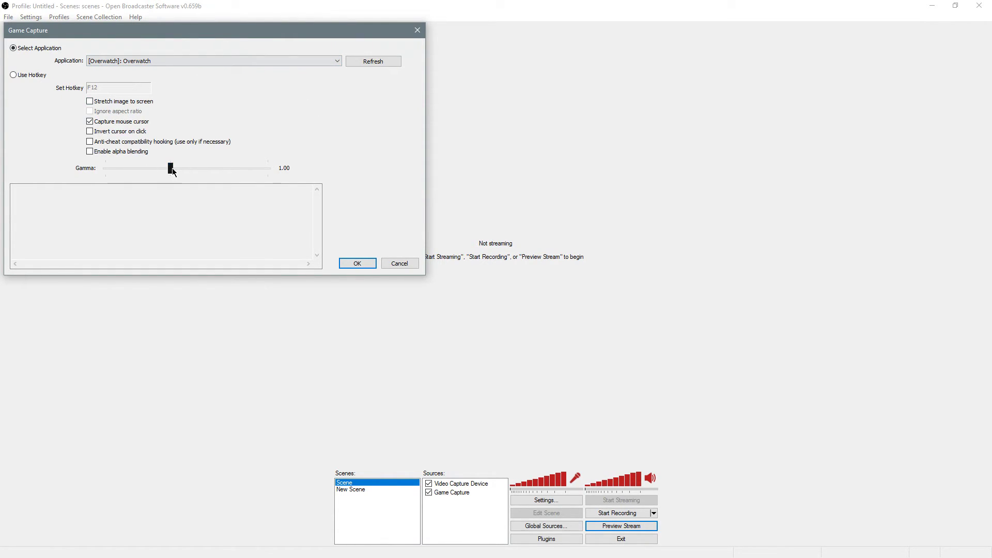
mouse_move(171, 168)
left_mouse_down()
mouse_move(166, 177)
mouse_move(173, 177)
left_mouse_up()
left_click(357, 264)
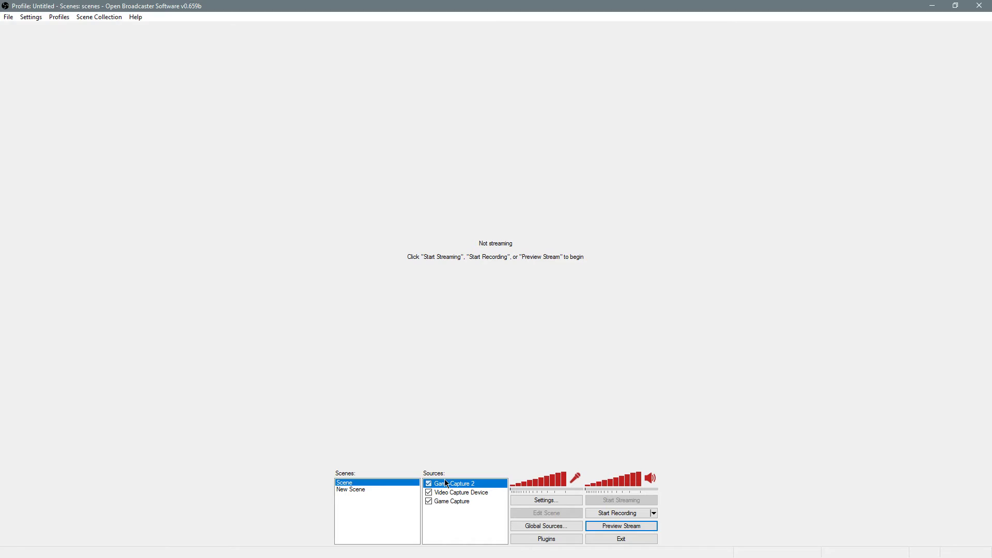
- Delete the Game Capture 2 source from Scene
right_click(452, 486)
left_click(479, 448)
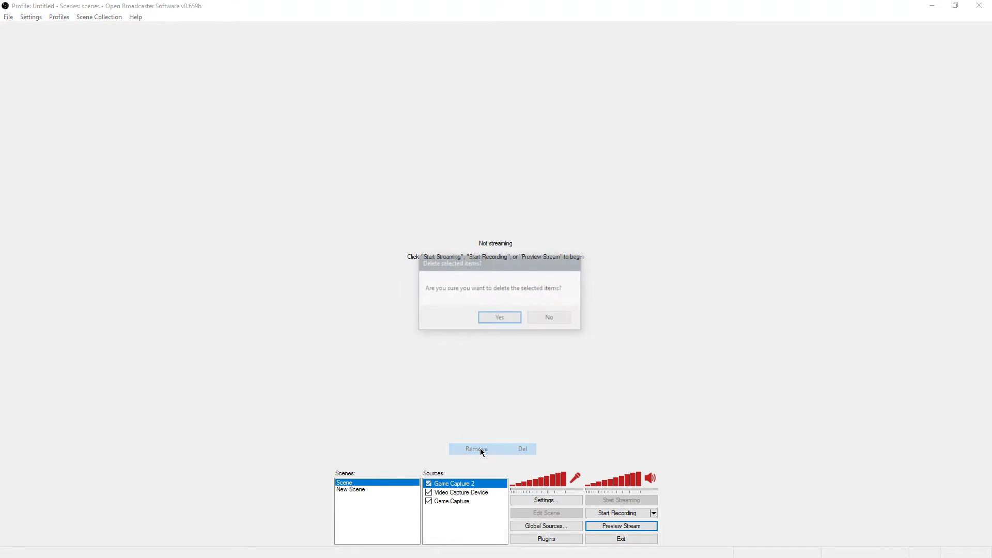
left_click(496, 320)
- Reconfirm the Game Capture source's properties and start the stream preview
right_click(462, 491)
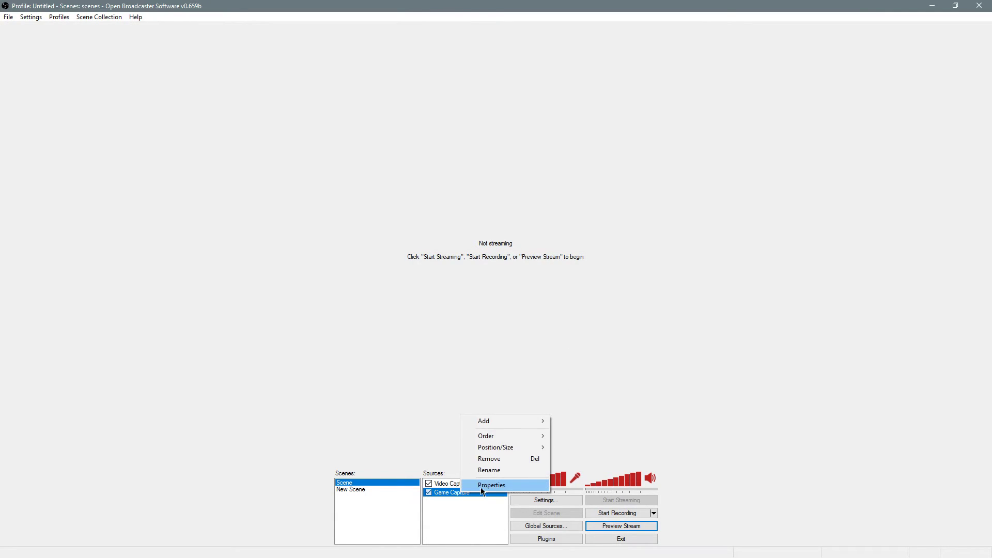
left_click(489, 484)
left_click(356, 263)
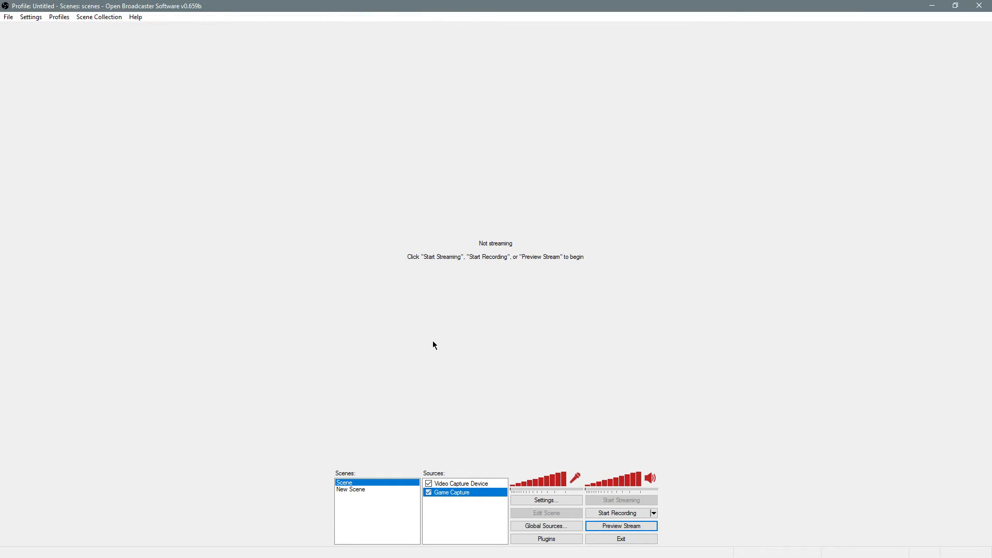
left_click(631, 525)
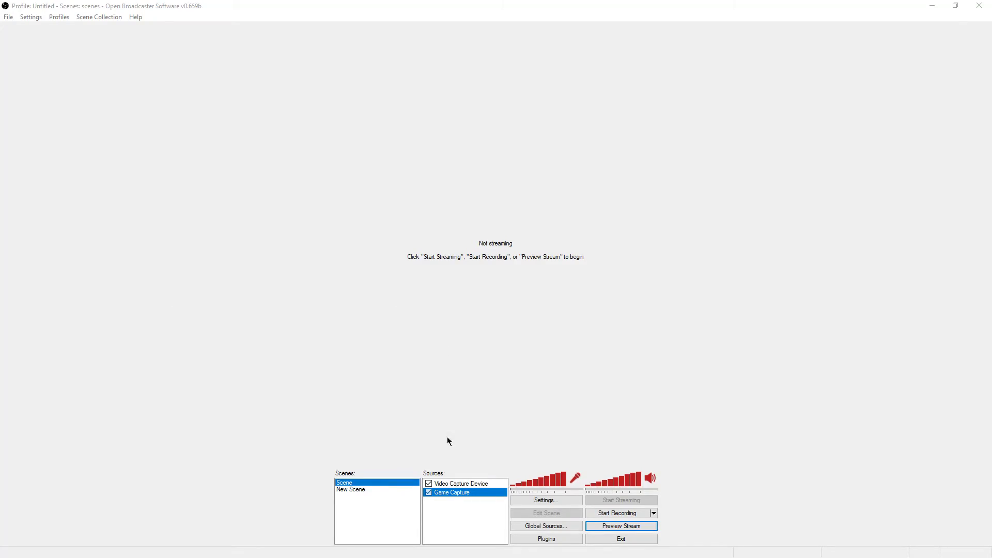
- Bring the OBS window to the front and toggle the stream preview
left_click(447, 437)
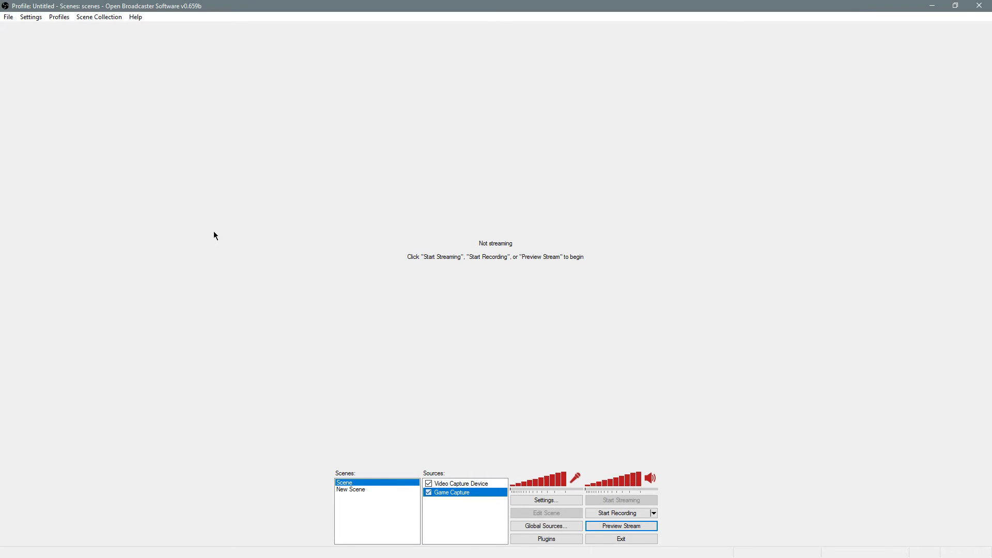
left_click(630, 524)
- Dismiss the extra recording options and record a roughly 7-second Overwatch clip
left_click(654, 513)
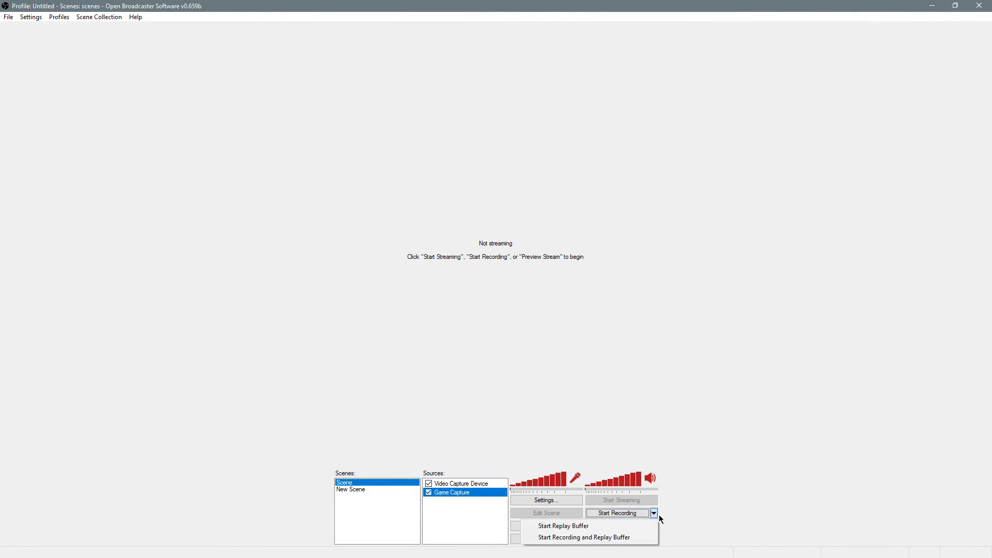
left_click(583, 537)
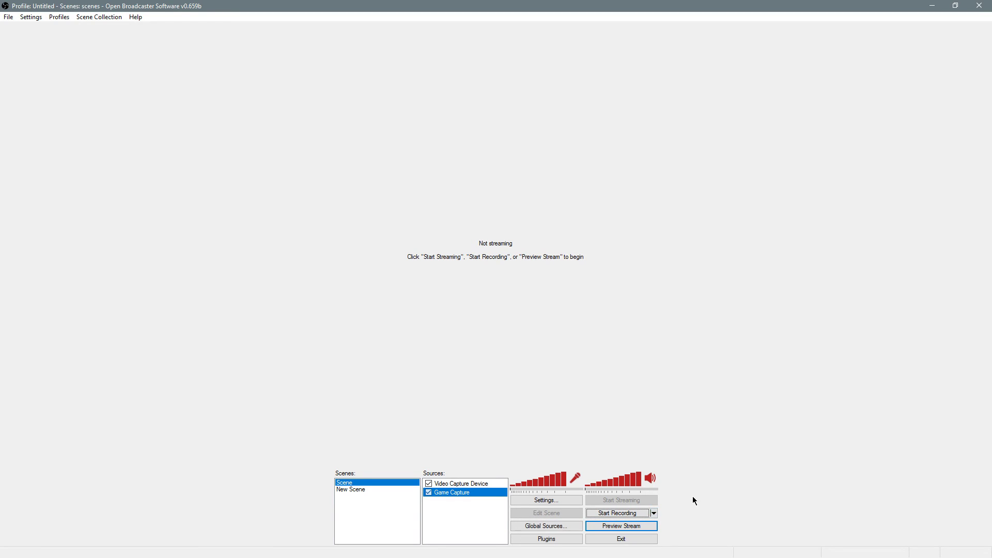
left_click(614, 513)
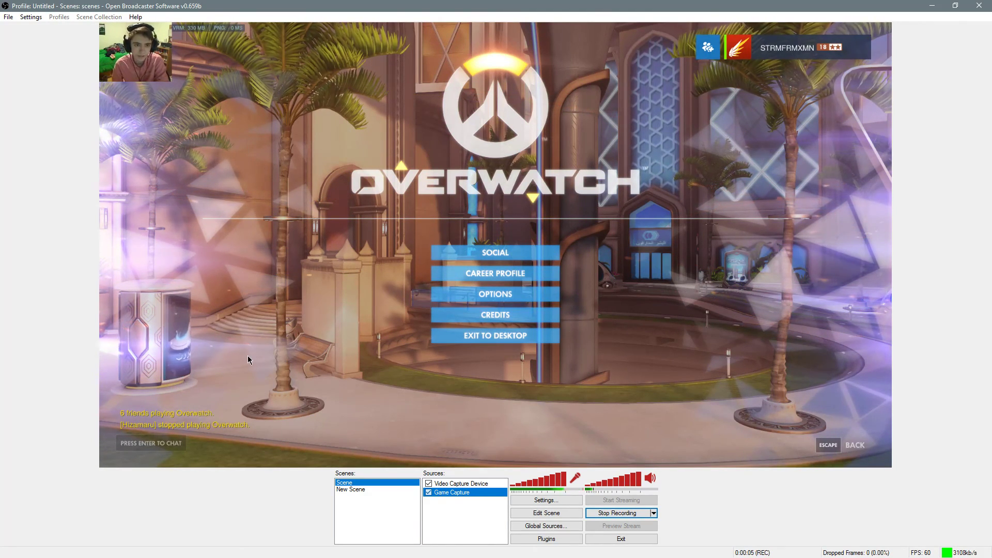
left_click(625, 513)
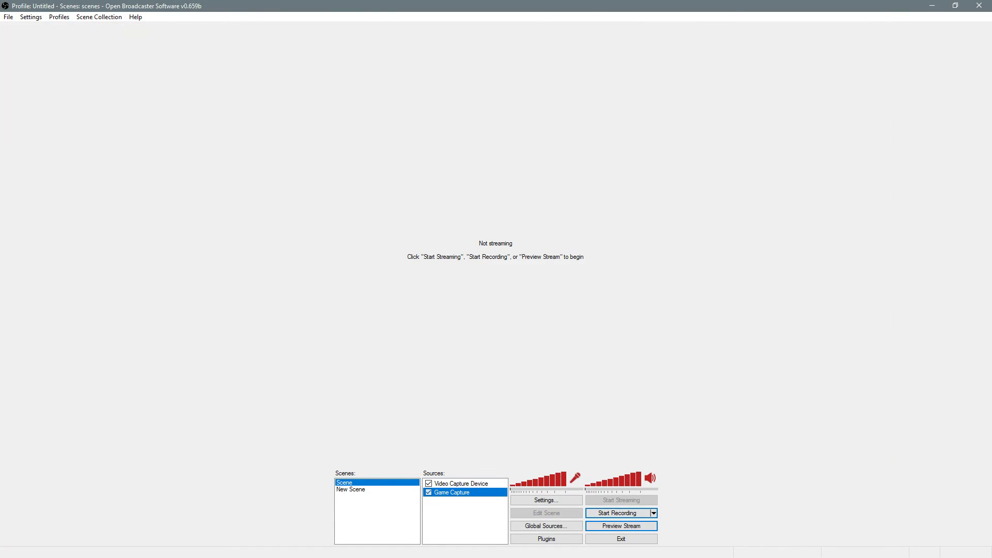
key("super+e")
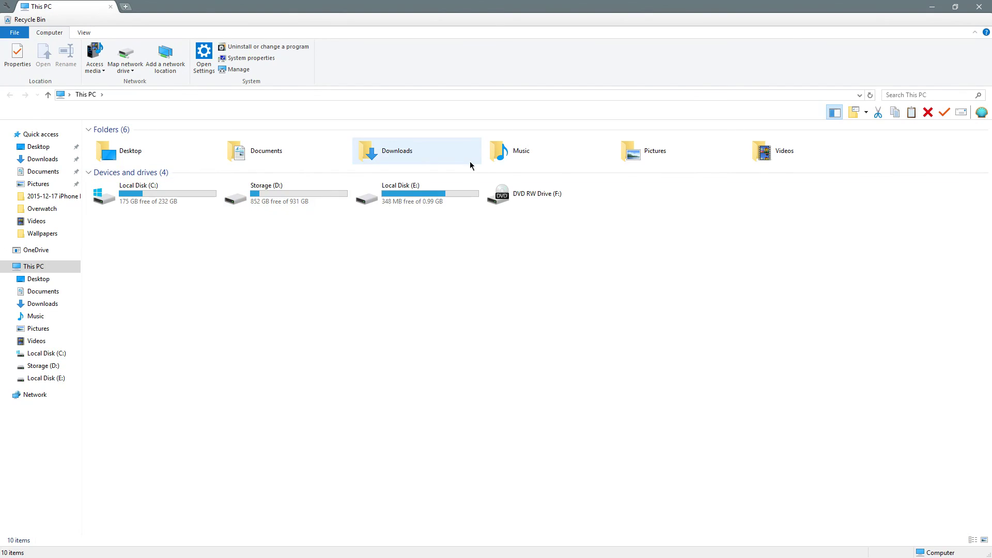
double_click(767, 155)
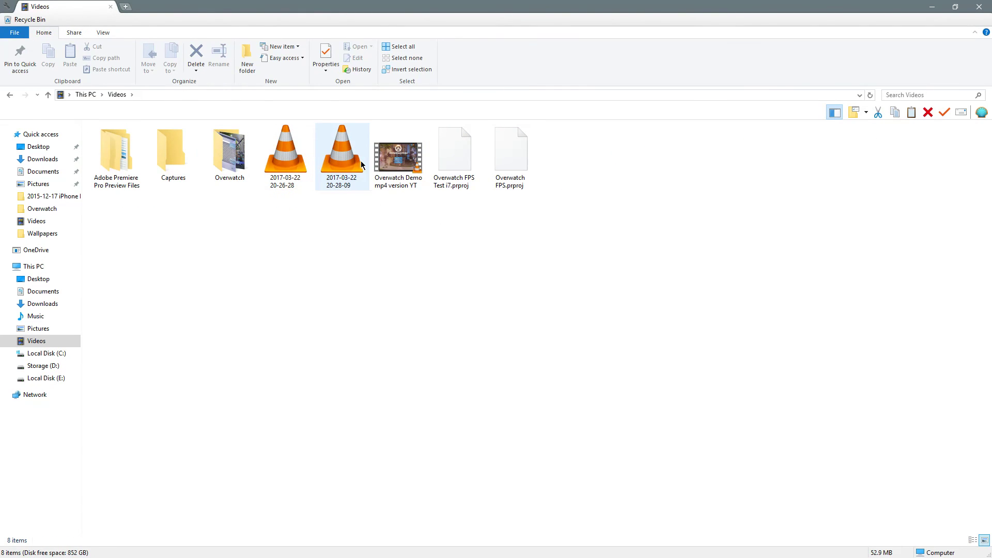
left_click(346, 171)
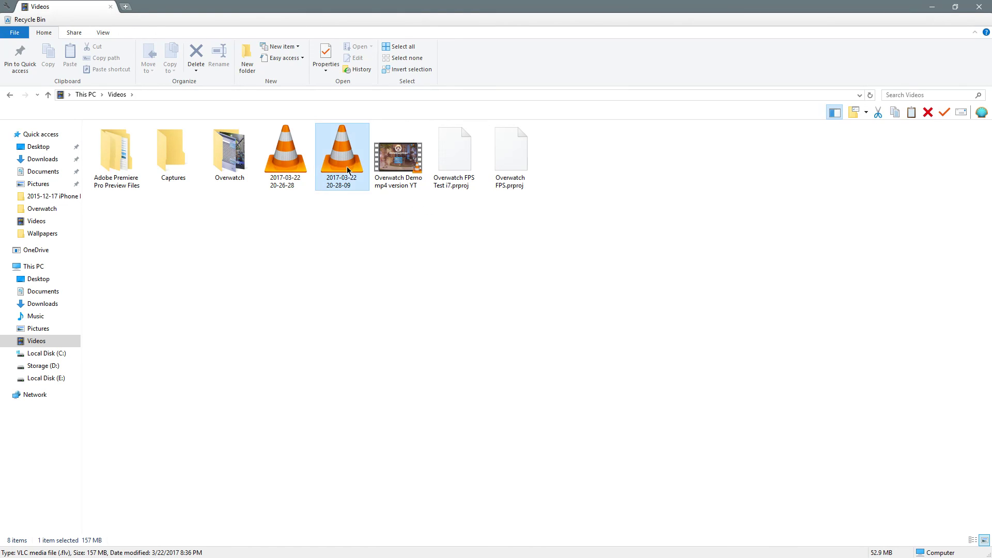
double_click(345, 171)
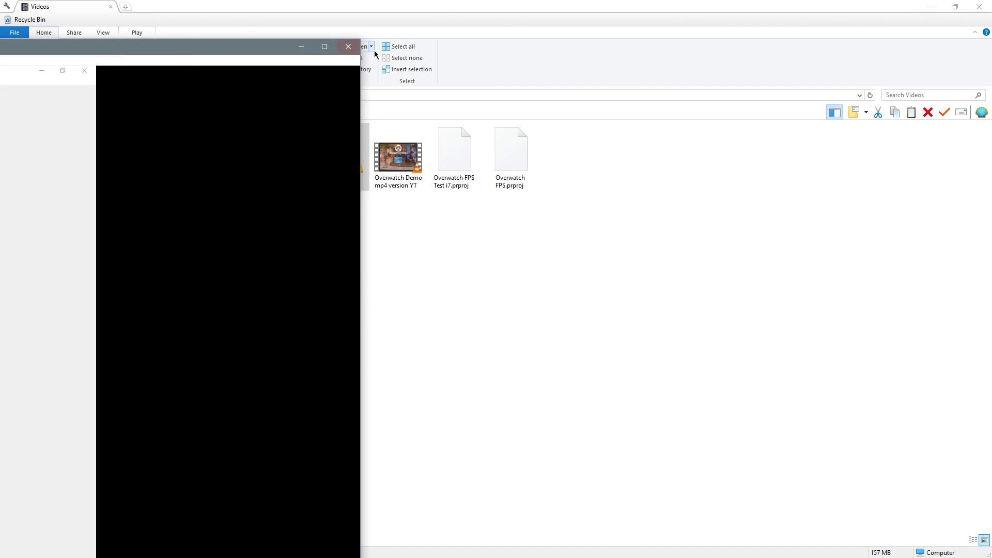
left_click(348, 46)
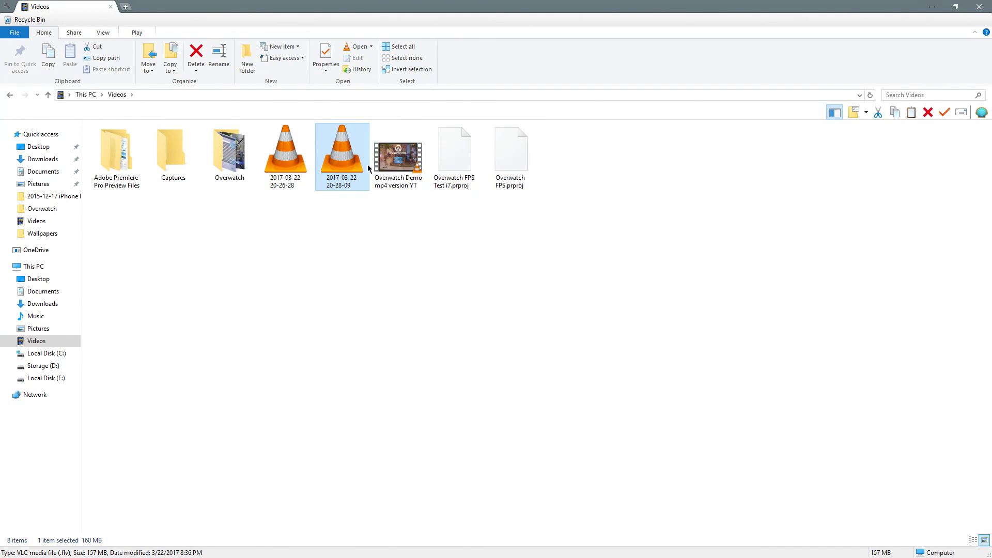
left_click(932, 6)
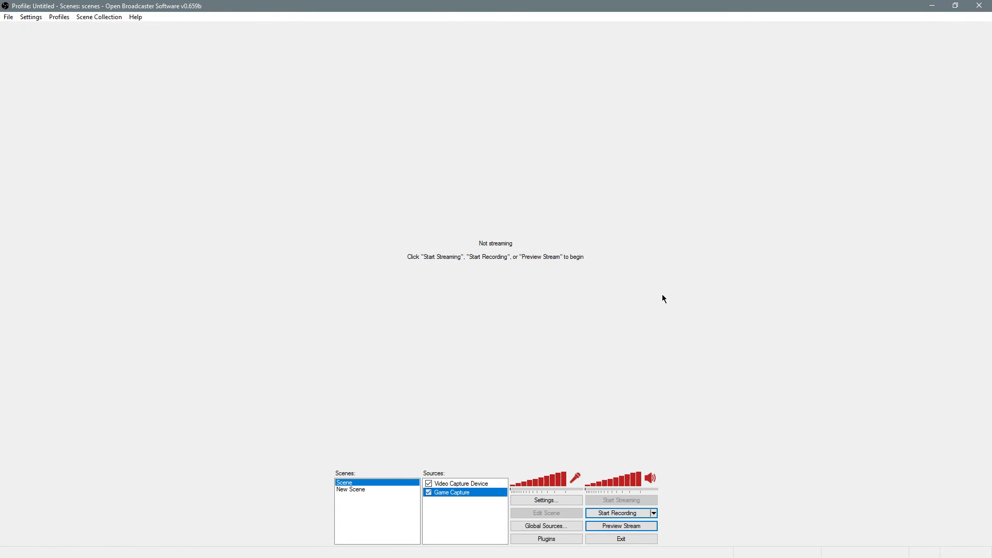